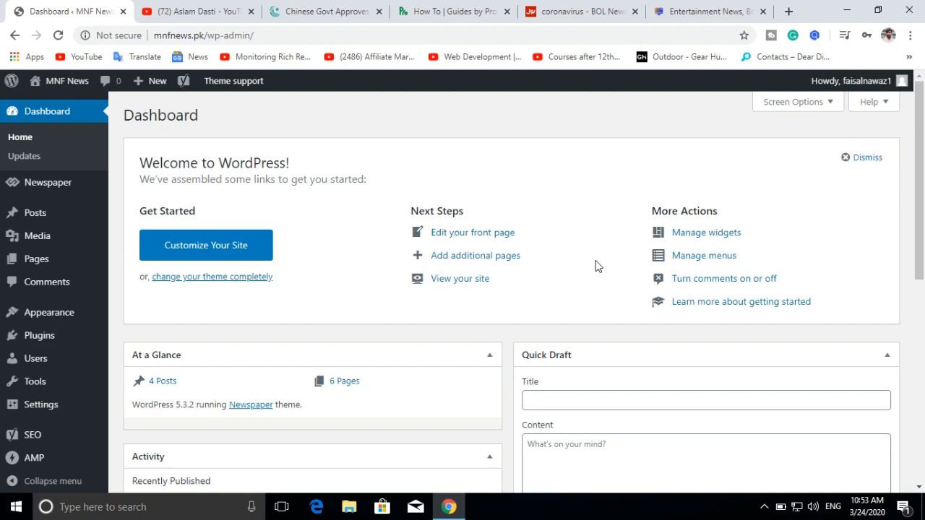
# - Subscribe to the digital marketing channel on the open YouTube page and set its notifications to All
pyautogui.click(192, 10)
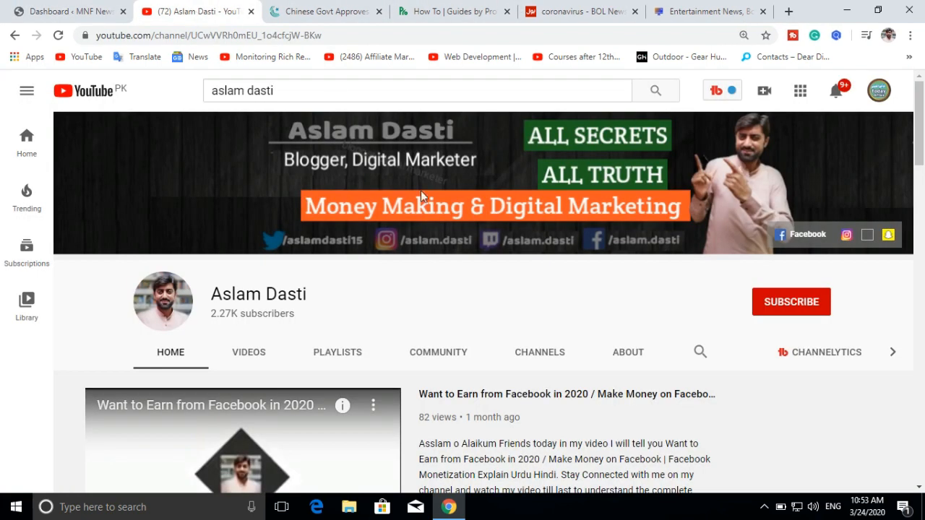
pyautogui.moveTo(213, 292); pyautogui.dragTo(330, 299)
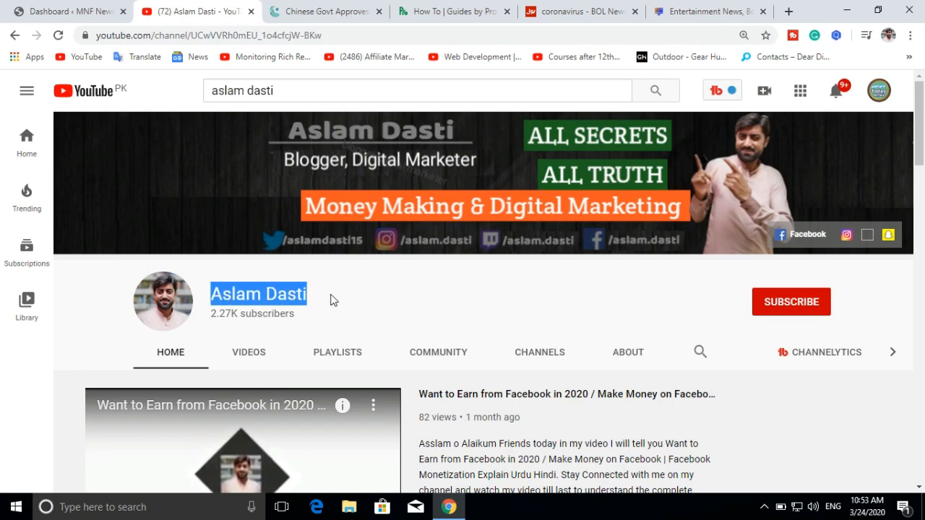
pyautogui.click(482, 280)
pyautogui.click(783, 307)
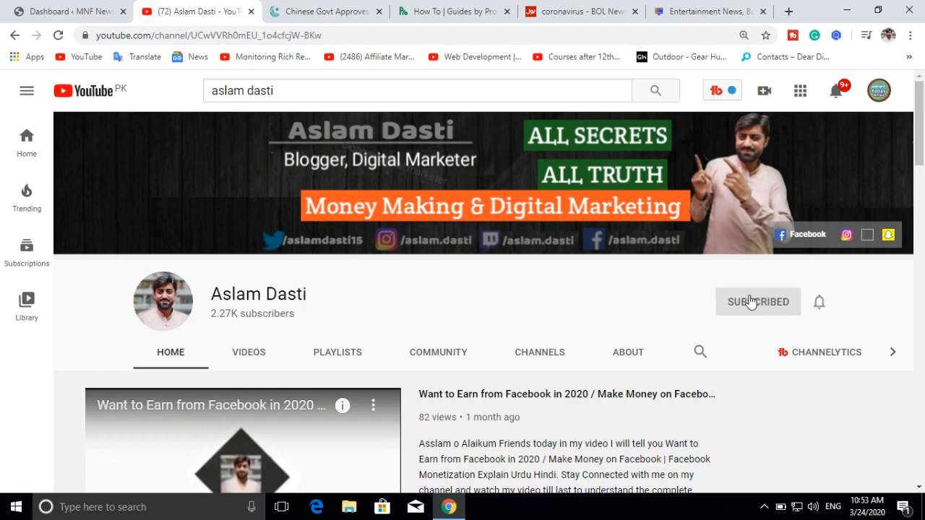
pyautogui.click(821, 303)
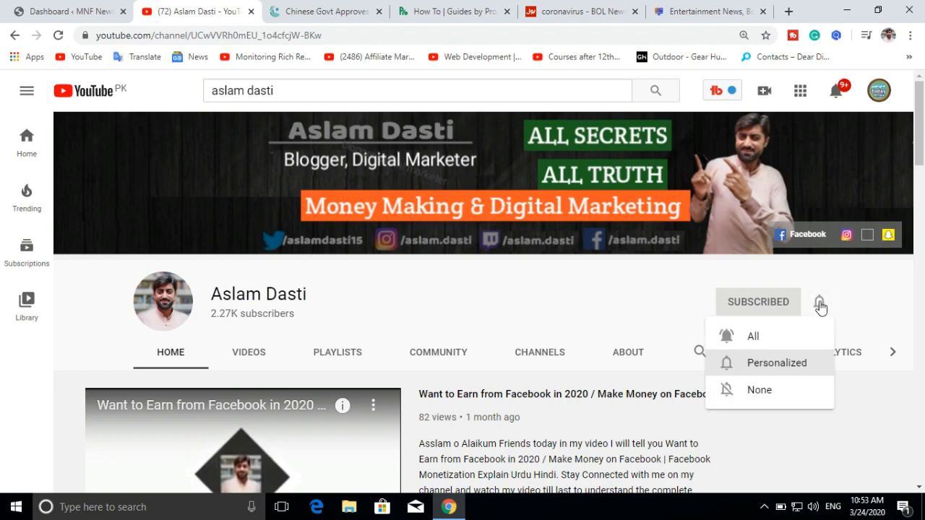
pyautogui.click(762, 341)
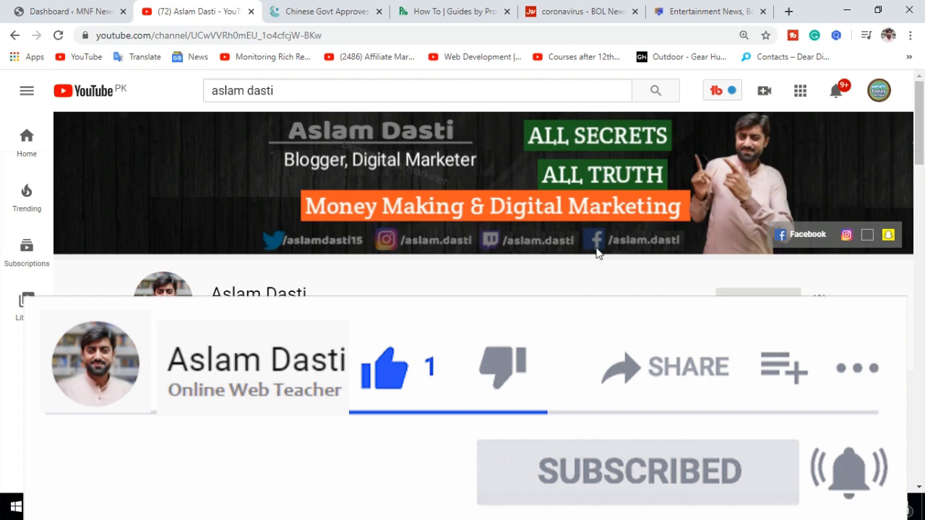
# - View the MNF News website's home page and return to the WordPress dashboard
pyautogui.click(88, 16)
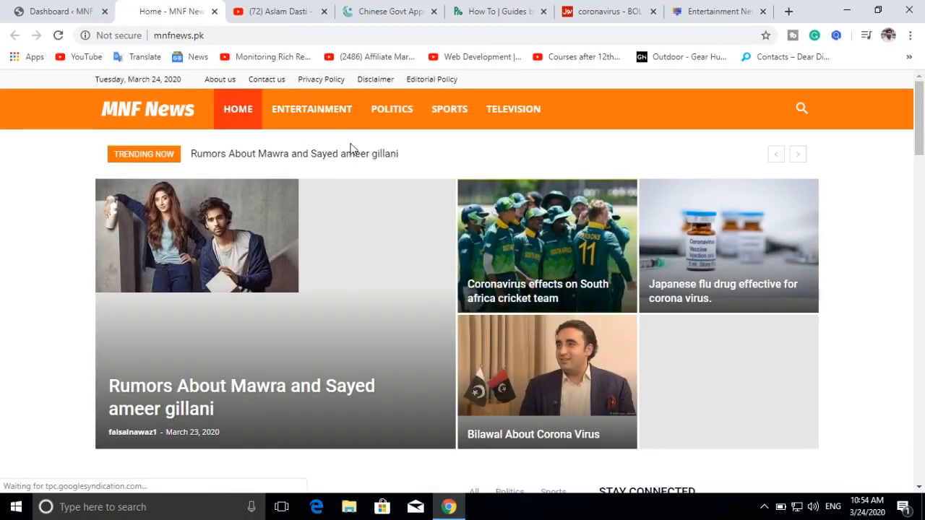
pyautogui.hotkey('ctrl', '1')
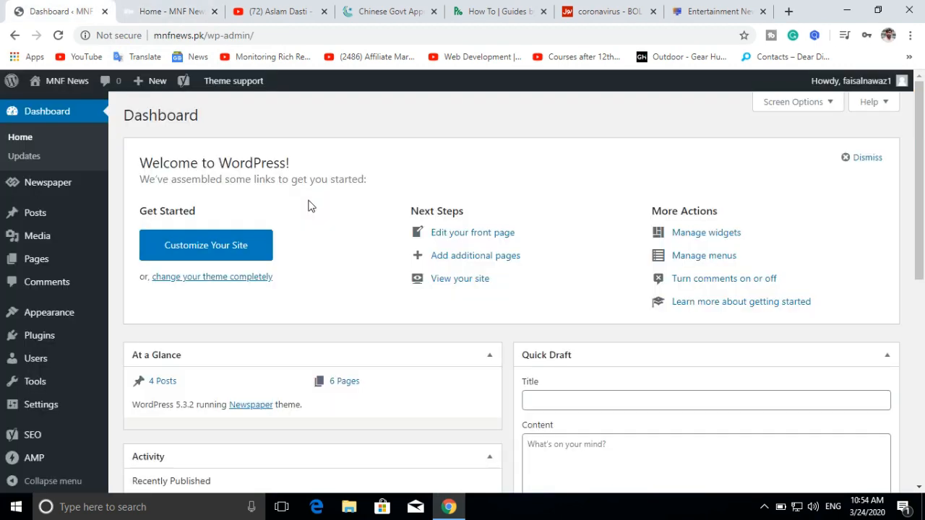
pyautogui.click(184, 10)
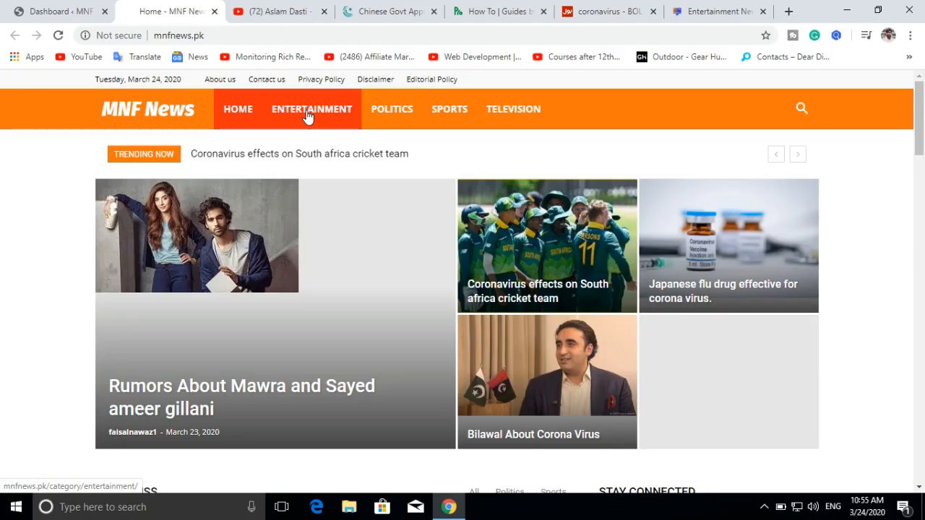
pyautogui.click(40, 10)
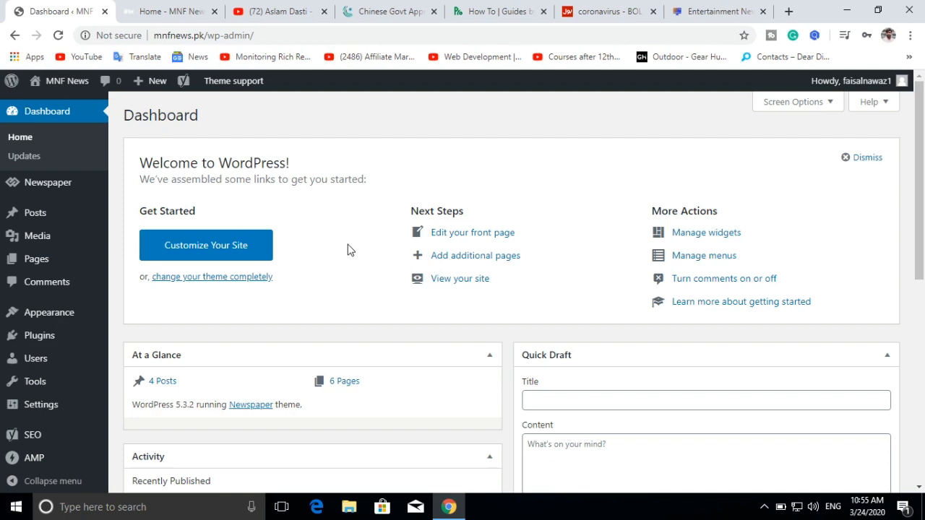
# - Open the form for uploading a new plugin in .zip format to WordPress
pyautogui.moveTo(67, 340)
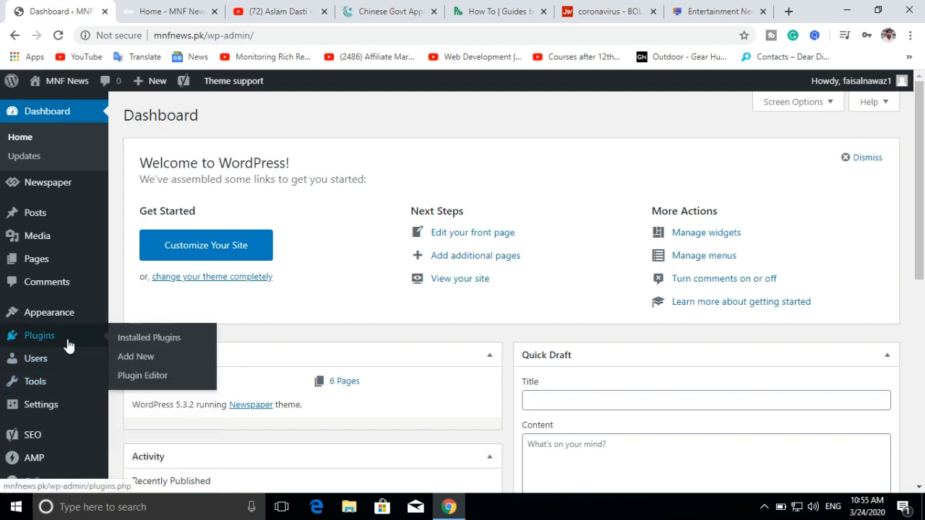
pyautogui.click(137, 359)
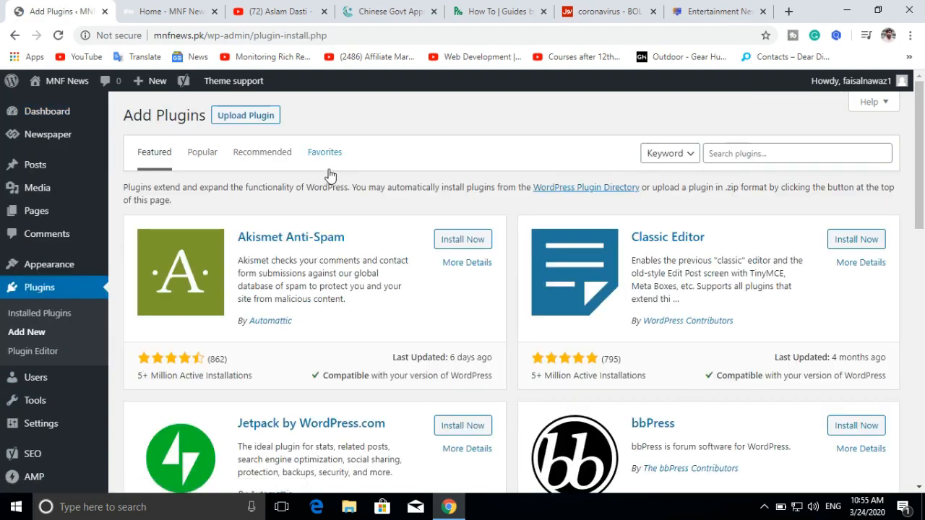
pyautogui.click(275, 118)
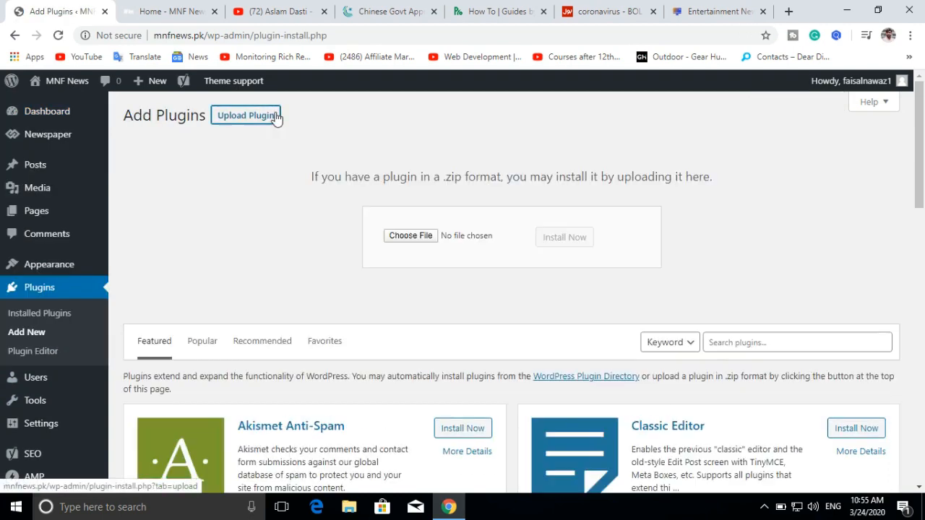
# - Install and activate the plugin from wp-automatic.zip in the Desktop's wp-automatic-v3.46.12 folder
pyautogui.click(408, 236)
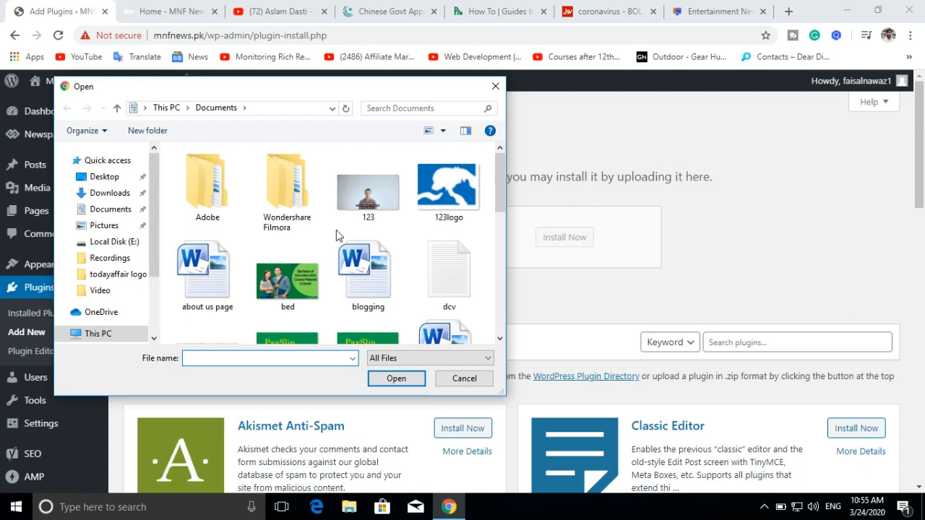
pyautogui.click(109, 178)
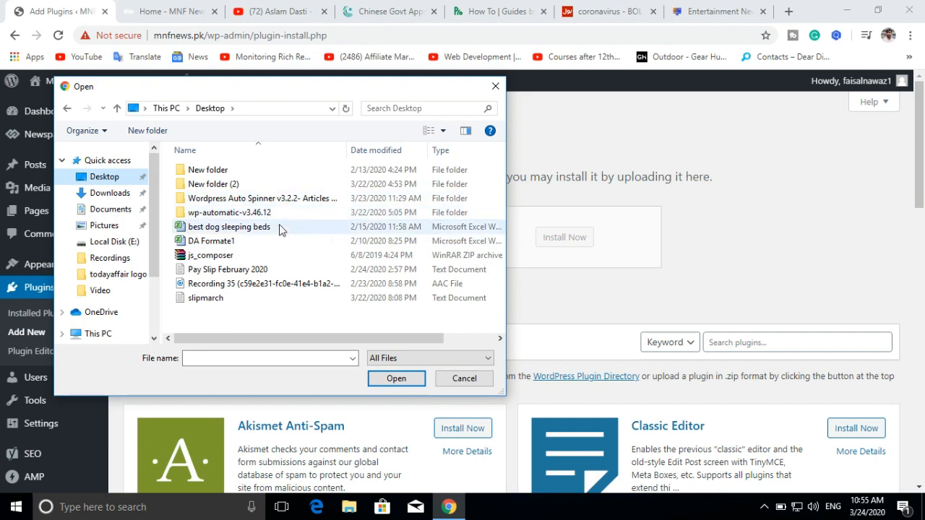
pyautogui.doubleClick(251, 214)
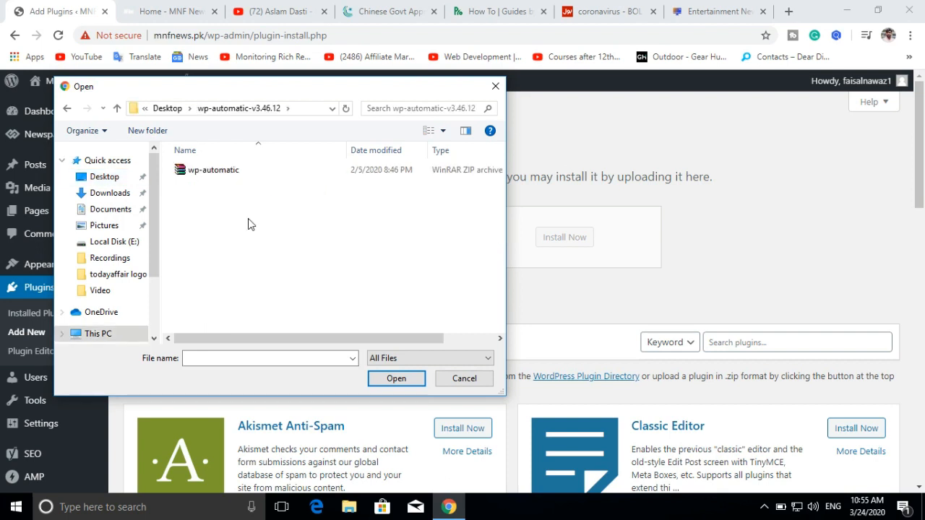
pyautogui.click(243, 177)
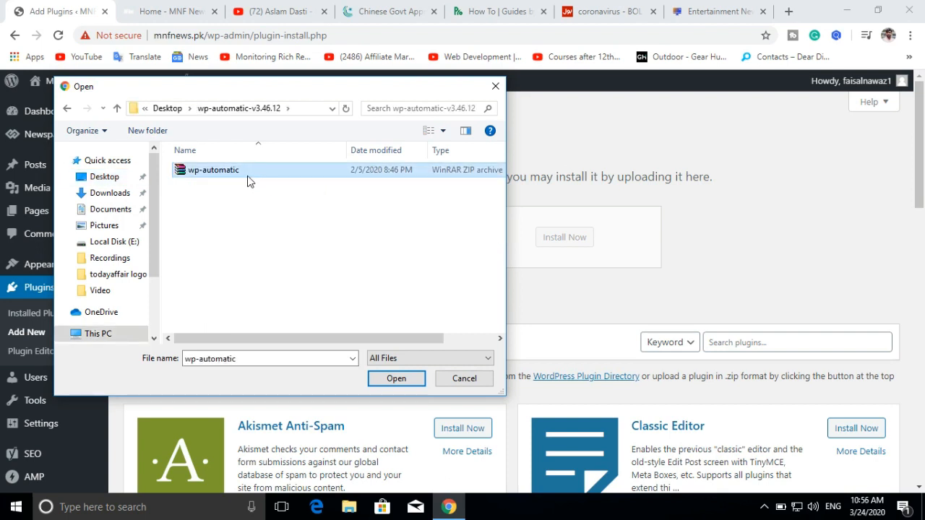
pyautogui.click(395, 380)
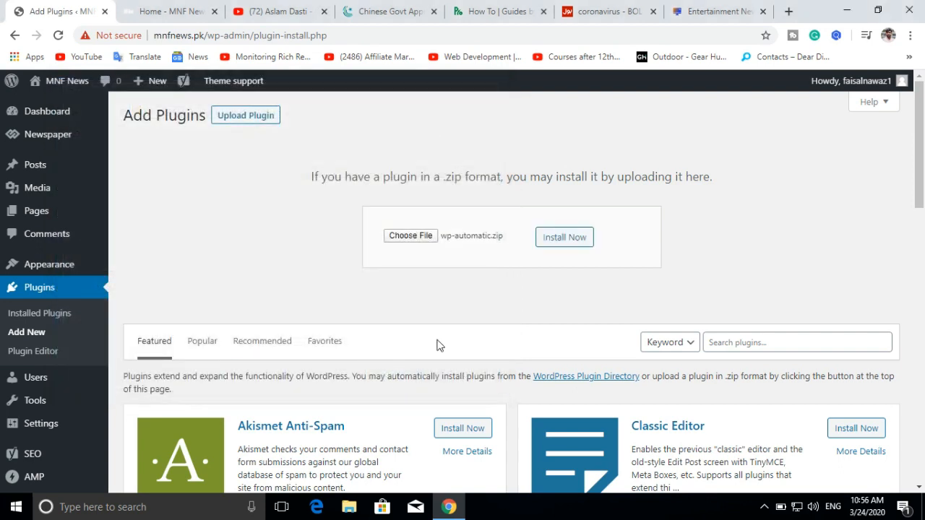
pyautogui.click(574, 239)
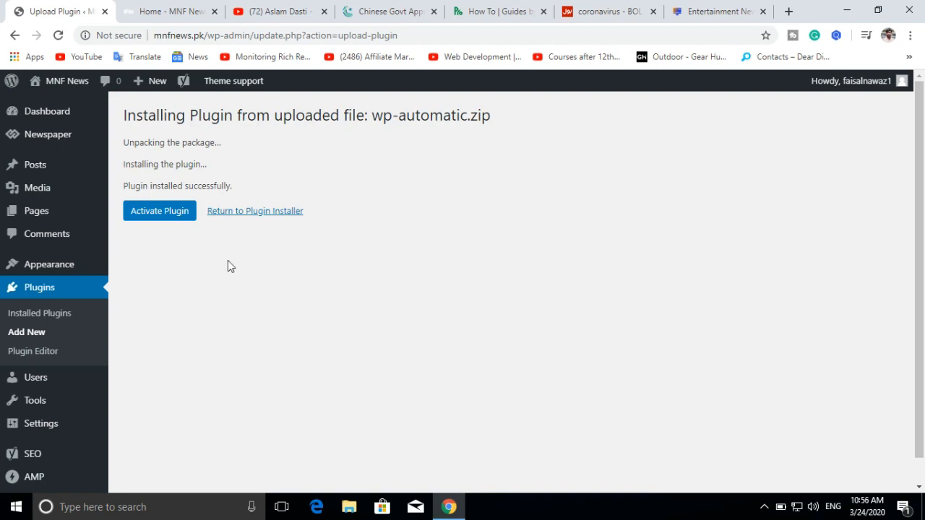
pyautogui.click(153, 213)
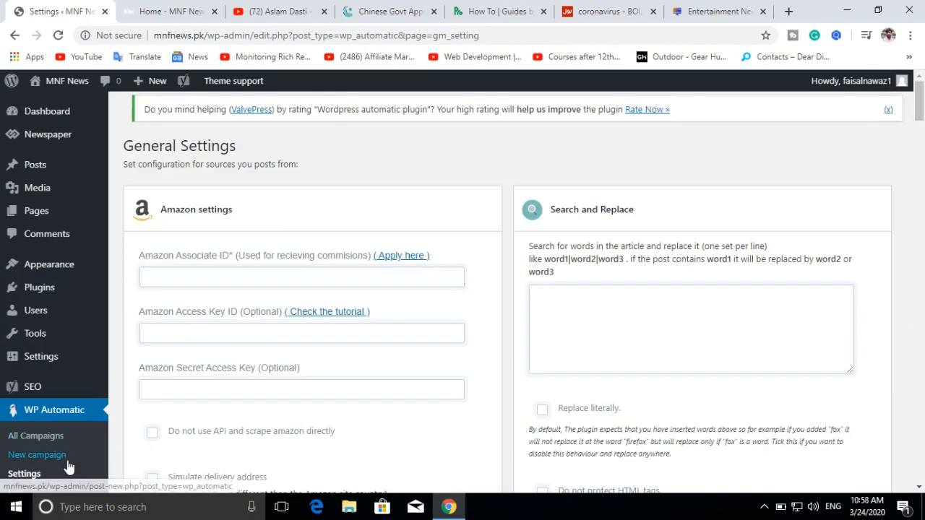
# - Start a new WP Automatic campaign and enter "How to" as its title
pyautogui.click(35, 455)
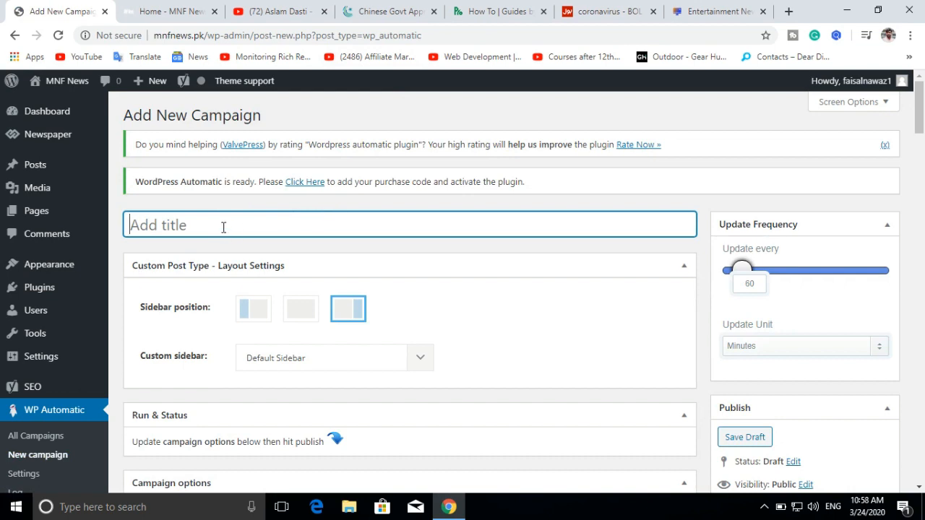
pyautogui.write('Ho')
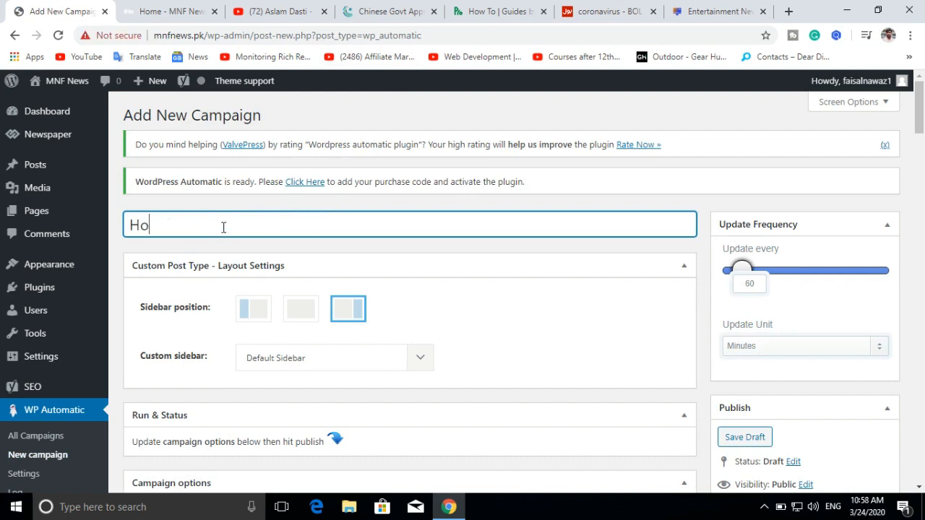
pyautogui.write('w to')
pyautogui.hotkey('ctrl', 'a')
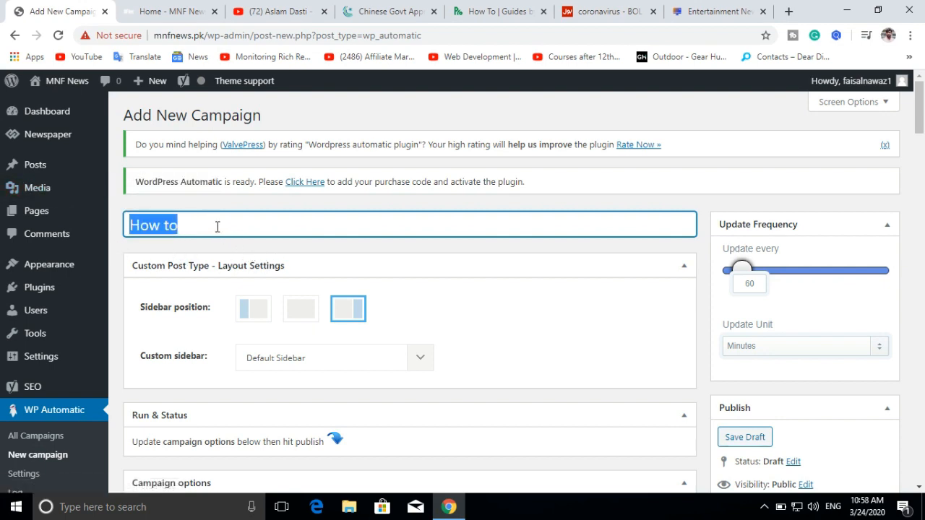
# - Open the post categories in a separate browser tab and add a new category named "How to"
pyautogui.moveTo(45, 172)
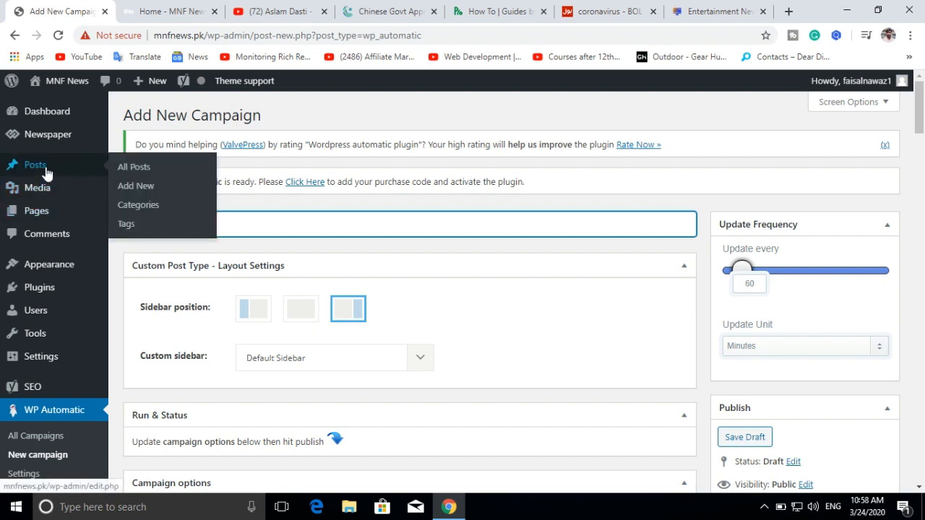
pyautogui.rightClick(142, 207)
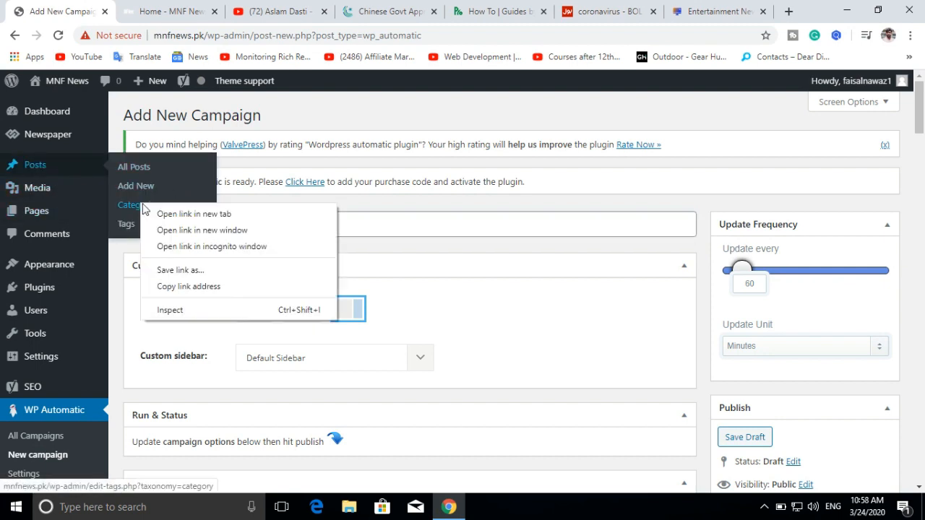
pyautogui.click(169, 214)
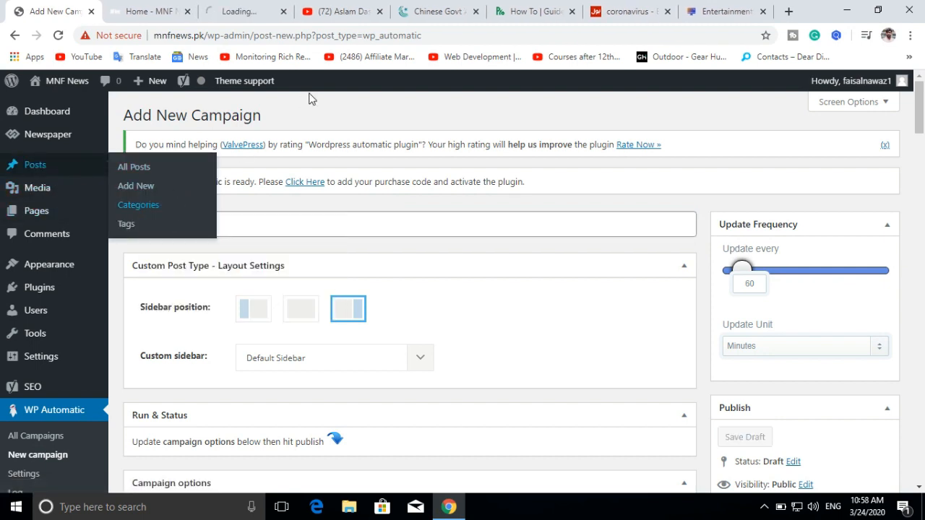
pyautogui.click(246, 10)
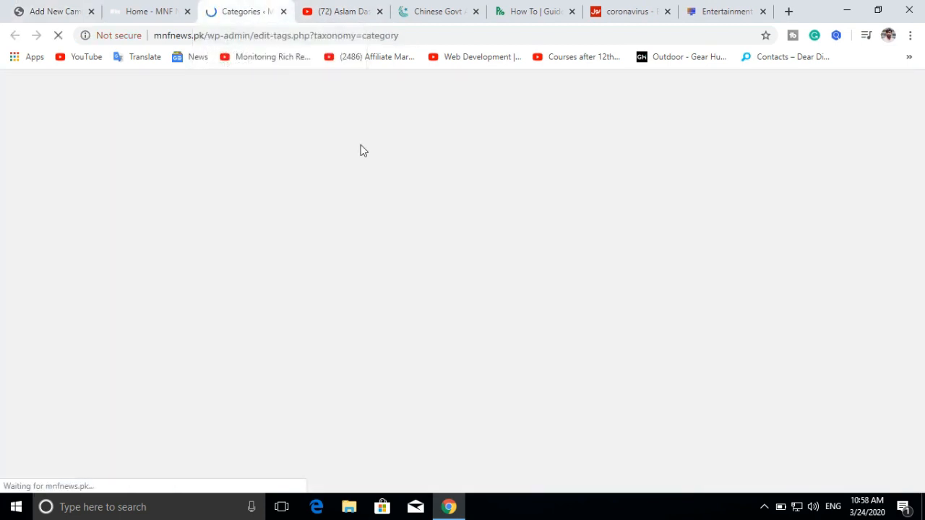
pyautogui.write('How to')
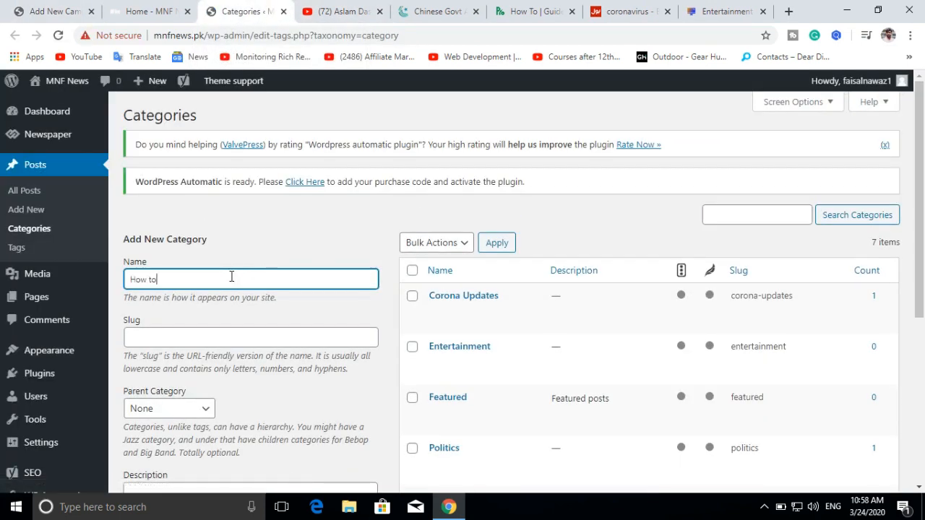
pyautogui.scroll(-3, 284, 260)
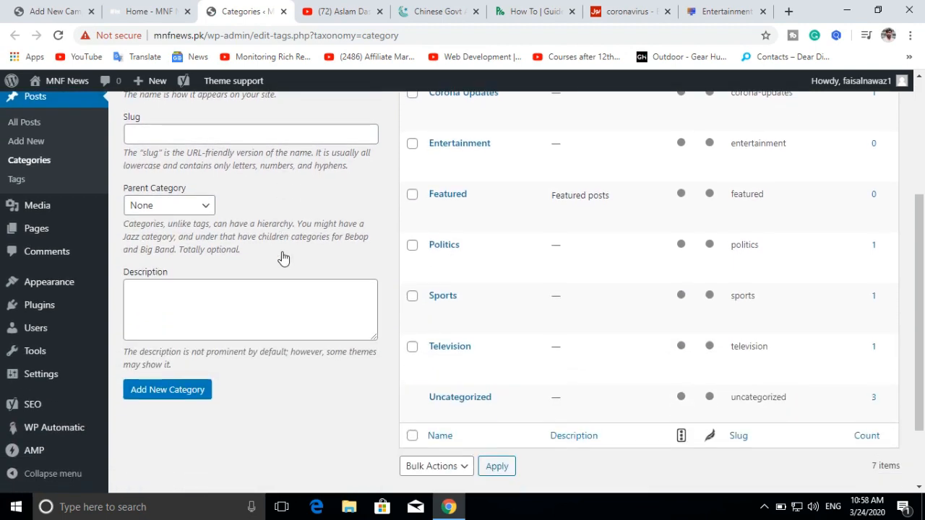
pyautogui.scroll(-2, 283, 258)
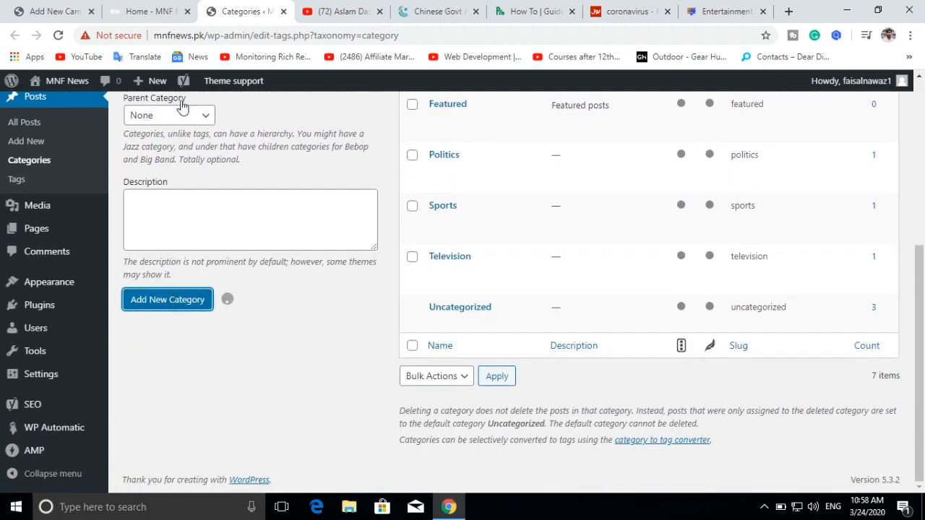
# - Return to the new campaign page and reload it, discarding the unsaved changes
pyautogui.click(160, 10)
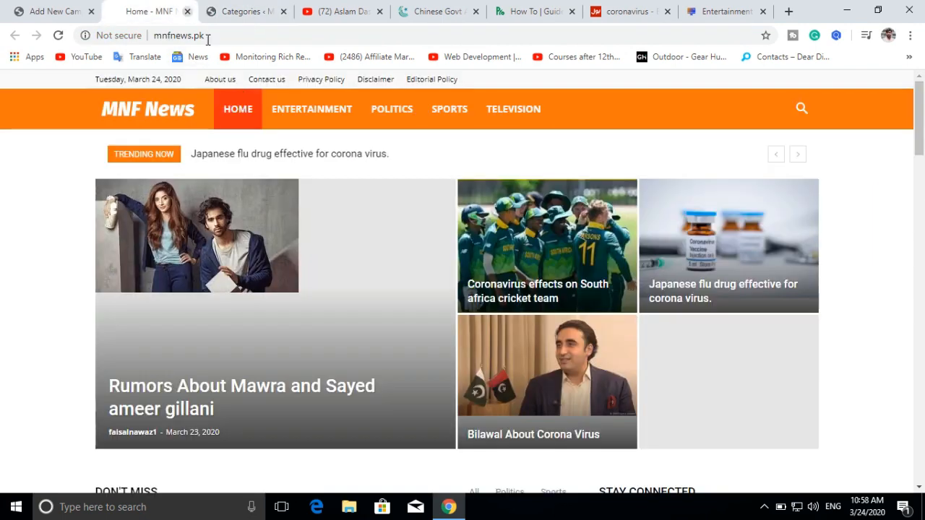
pyautogui.click(268, 9)
pyautogui.click(64, 8)
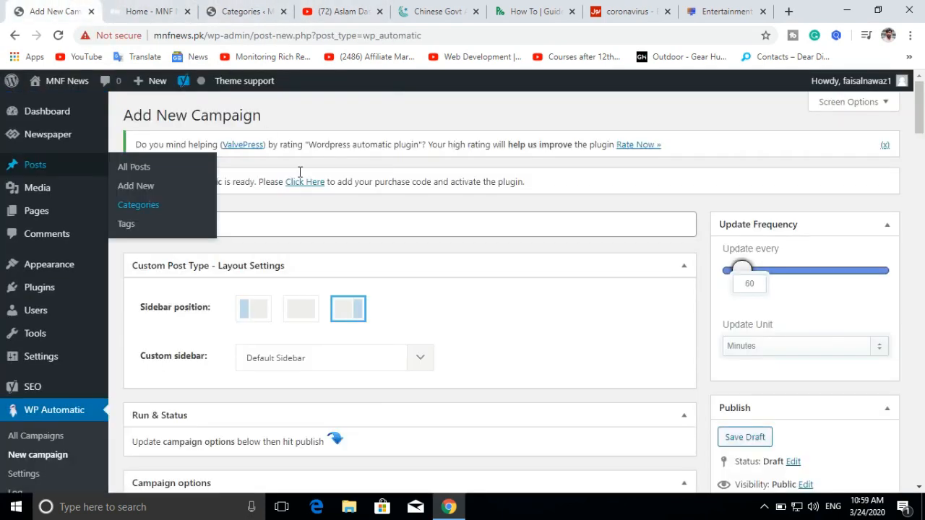
pyautogui.click(59, 40)
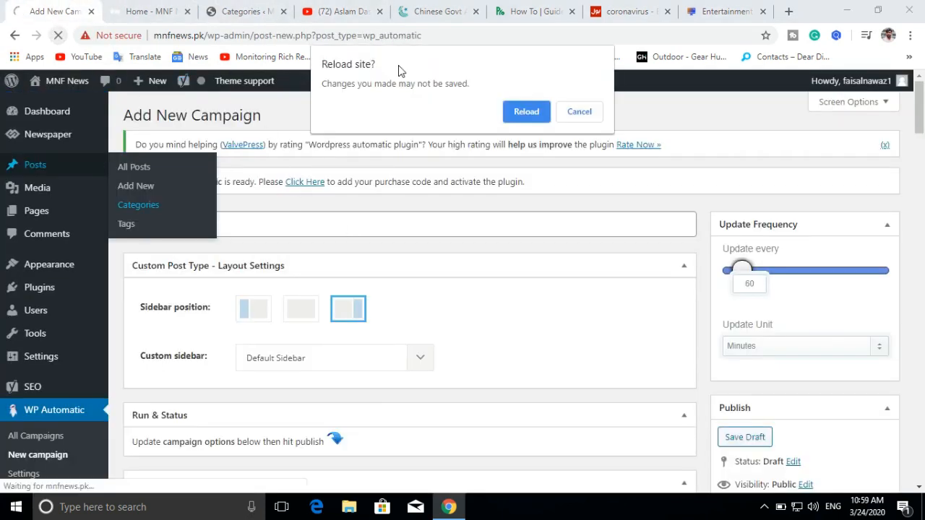
pyautogui.click(523, 118)
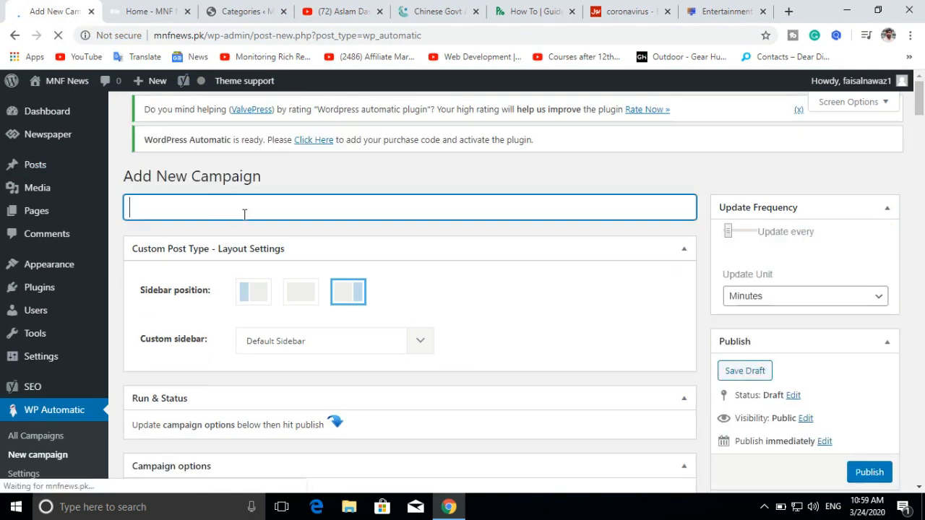
# - Title the reloaded campaign "How to"
pyautogui.write('How to')
pyautogui.scroll(-2, 270, 217)
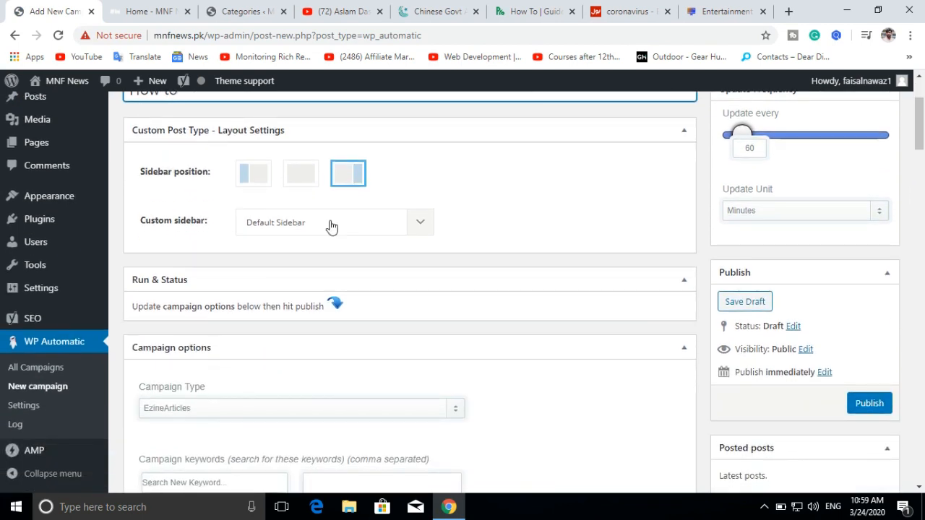
pyautogui.scroll(-2, 331, 227)
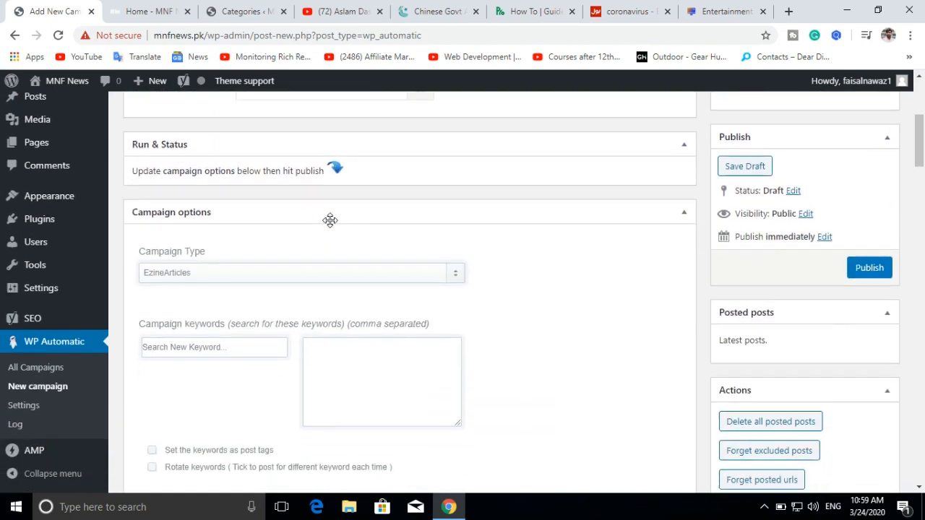
# - Set the campaign type of the "How to" campaign to Feeds
pyautogui.scroll(-1, 330, 219)
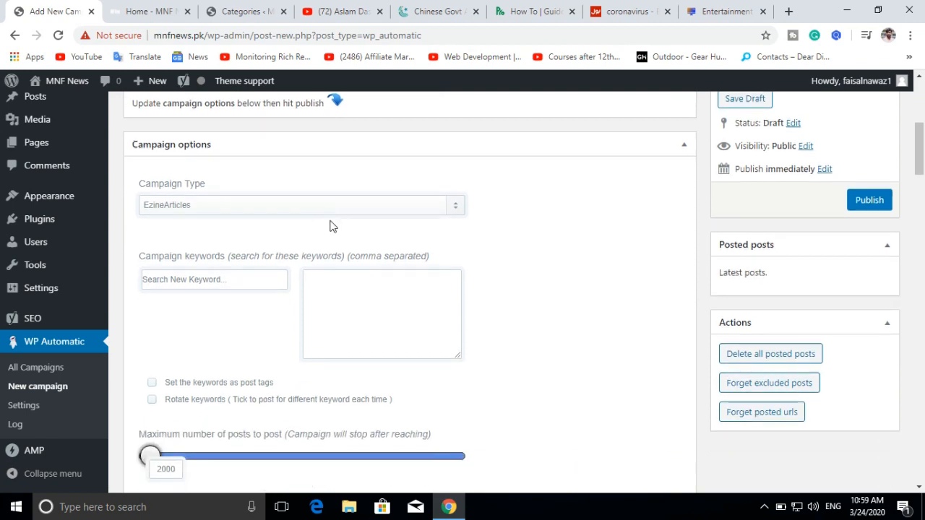
pyautogui.click(447, 210)
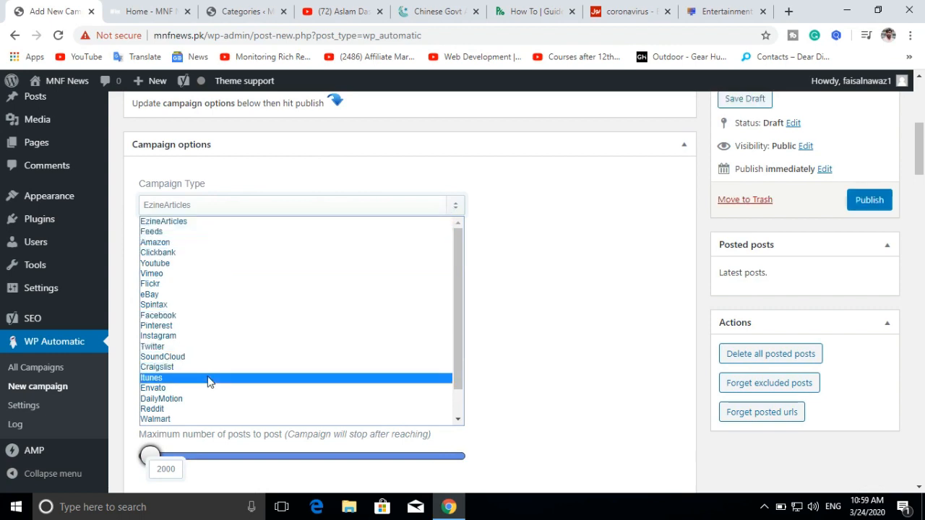
pyautogui.click(203, 234)
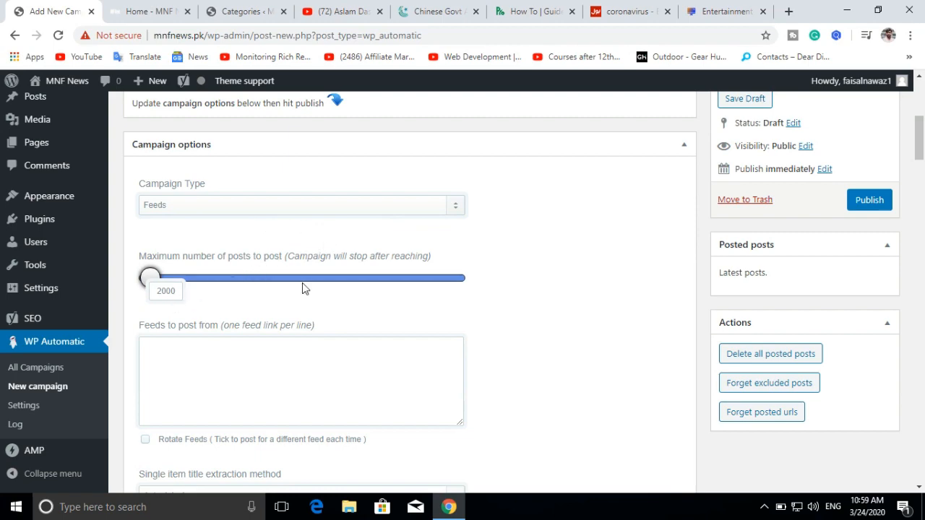
# - Set the campaign's maximum number of posts to 5
pyautogui.scroll(-2, 303, 285)
pyautogui.scroll(1, 296, 226)
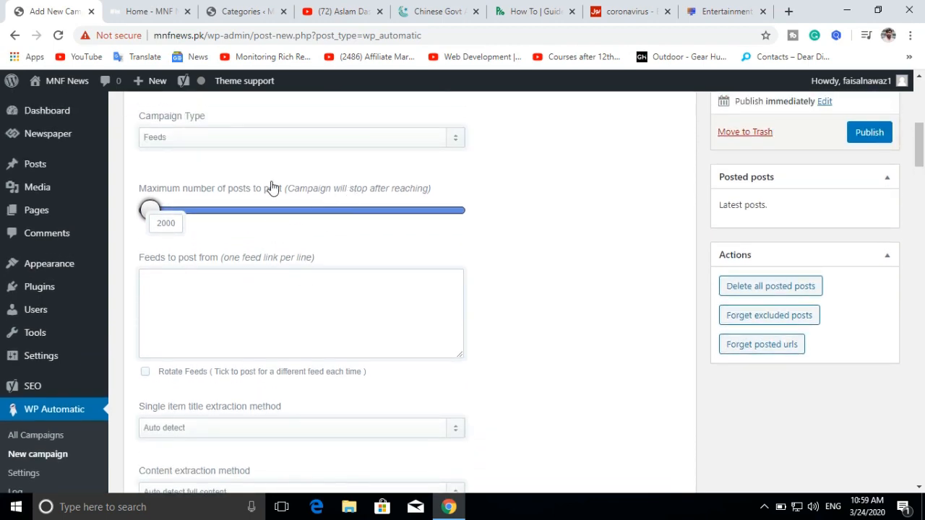
pyautogui.scroll(6, 287, 209)
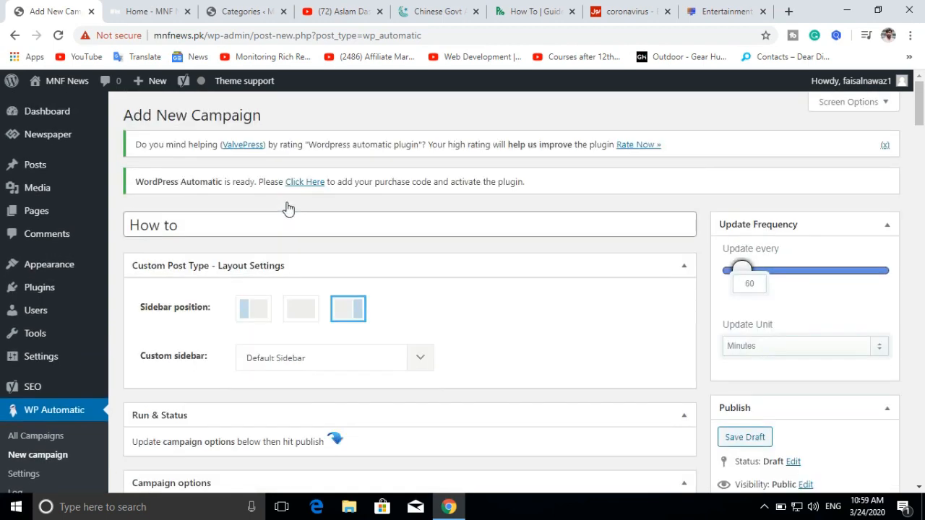
pyautogui.scroll(-5, 198, 224)
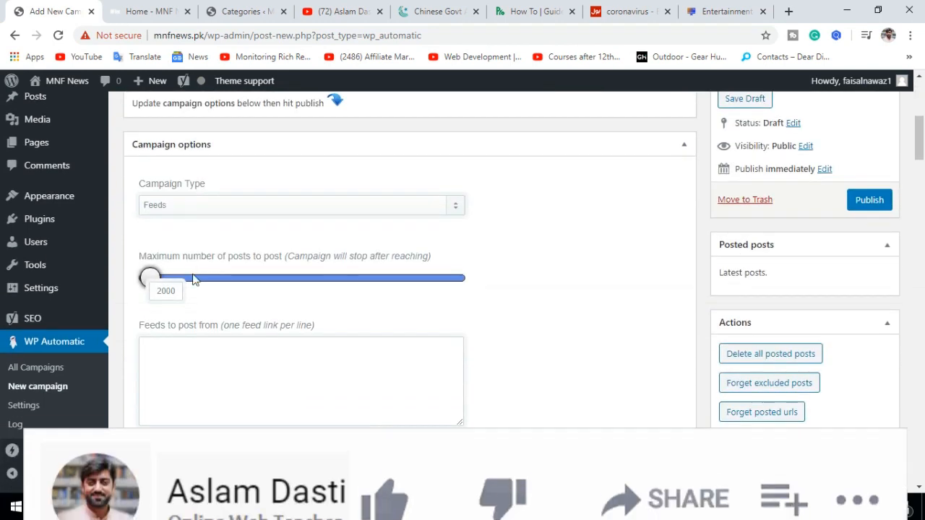
pyautogui.moveTo(150, 276); pyautogui.dragTo(153, 280)
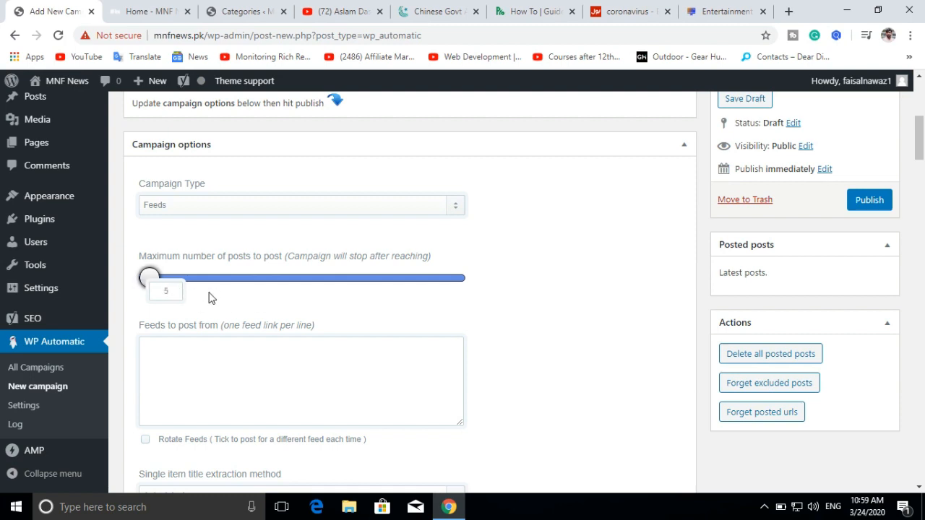
# - Check the campaign's feed link field and switch to the browser tab with ProPakistani's How To page
pyautogui.scroll(-2, 211, 297)
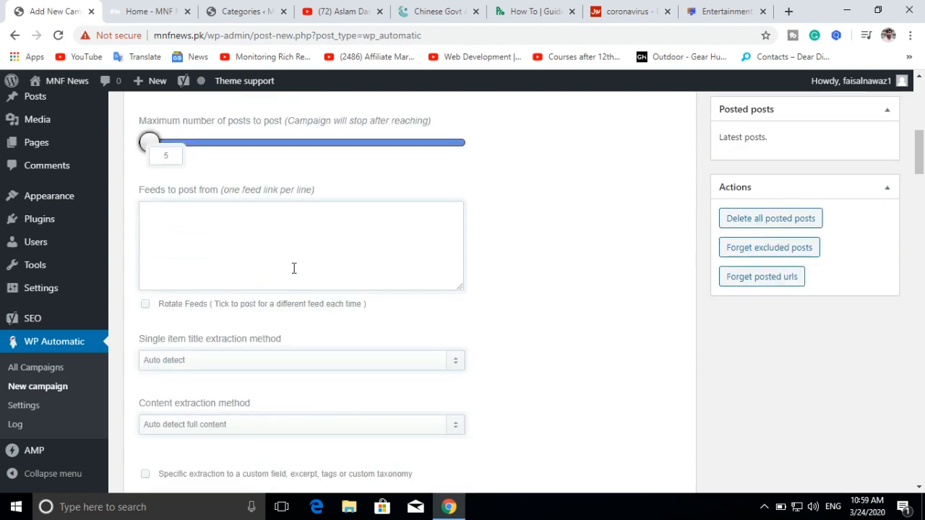
pyautogui.scroll(-1, 294, 268)
pyautogui.scroll(1, 293, 273)
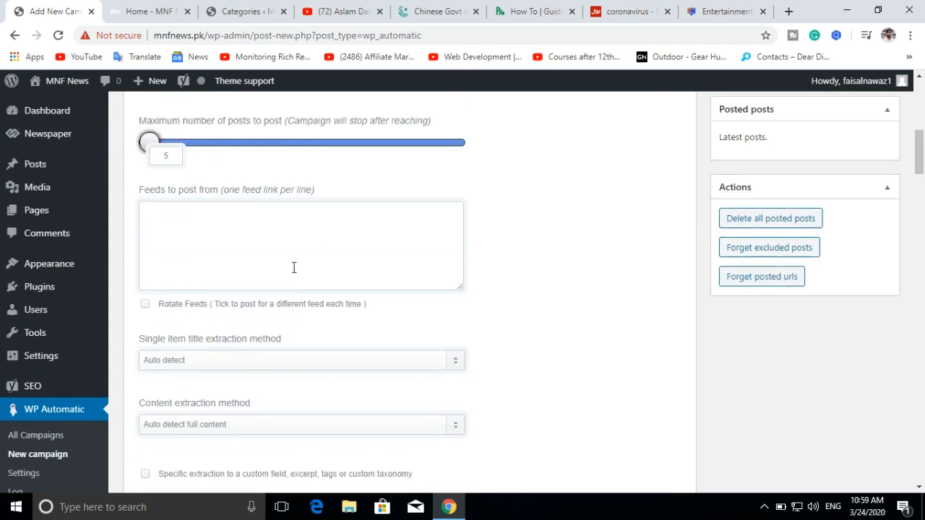
pyautogui.click(191, 219)
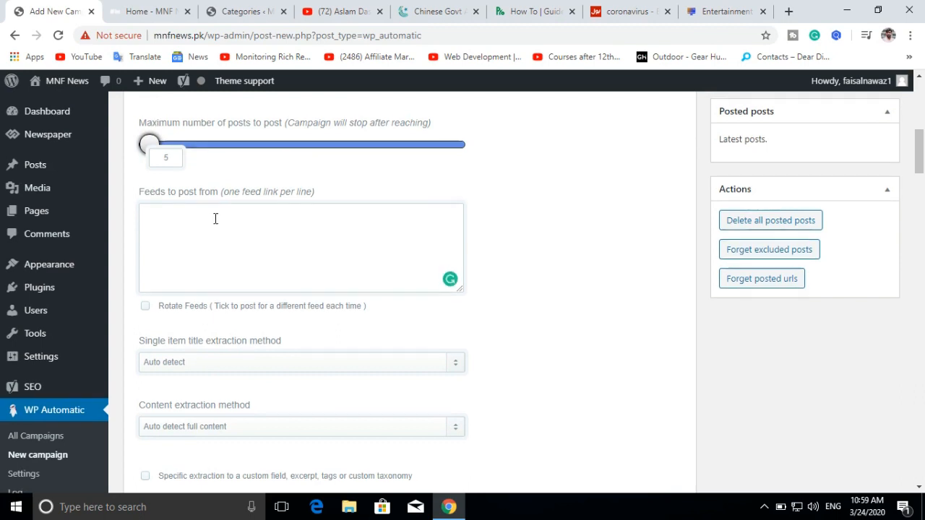
pyautogui.scroll(2, 214, 219)
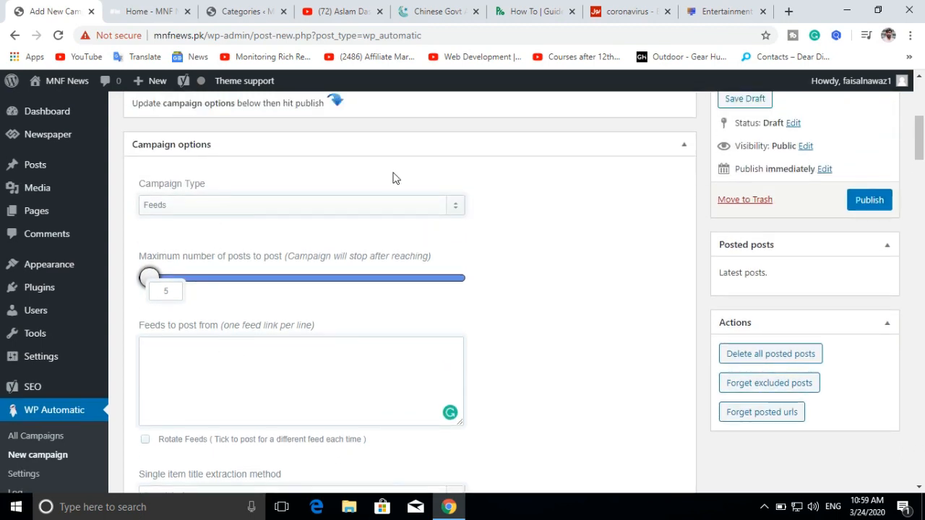
pyautogui.click(436, 9)
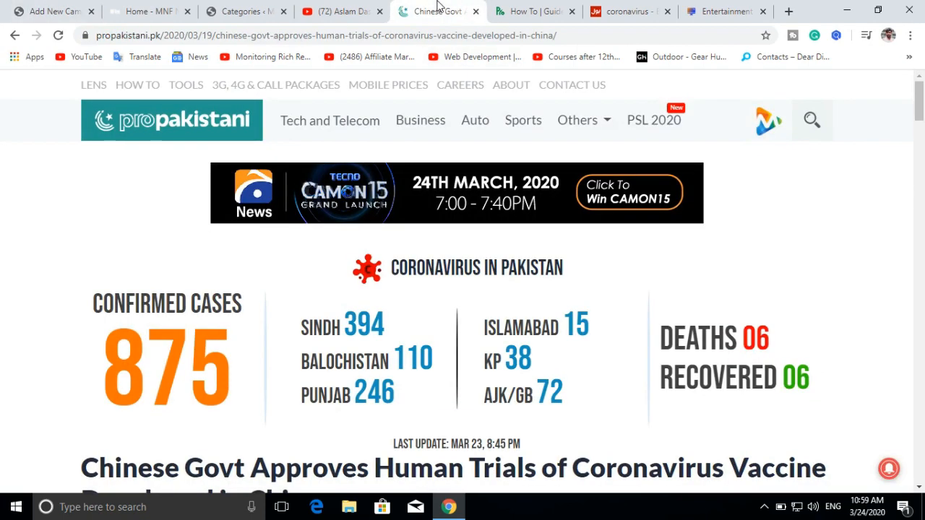
pyautogui.click(536, 8)
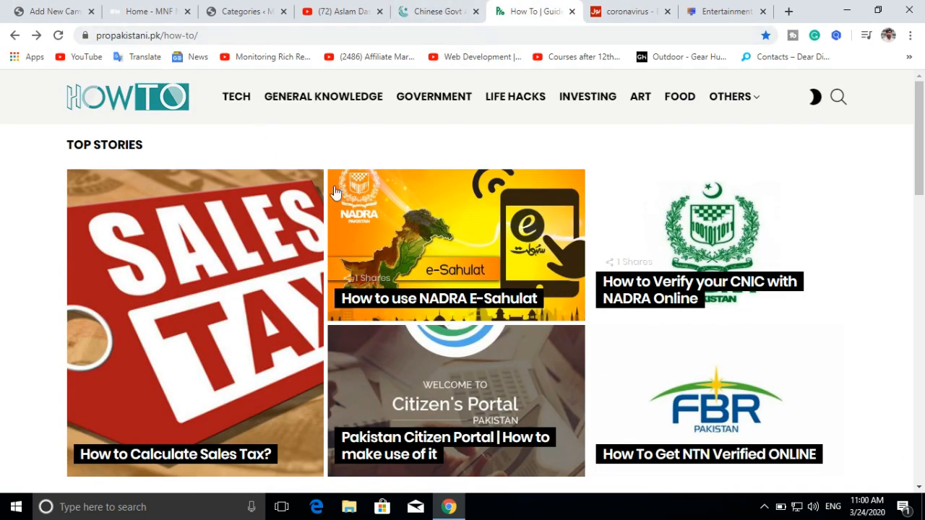
# - Load the RSS feed of ProPakistani's How To section by adding "feed/" to the page address
pyautogui.click(265, 28)
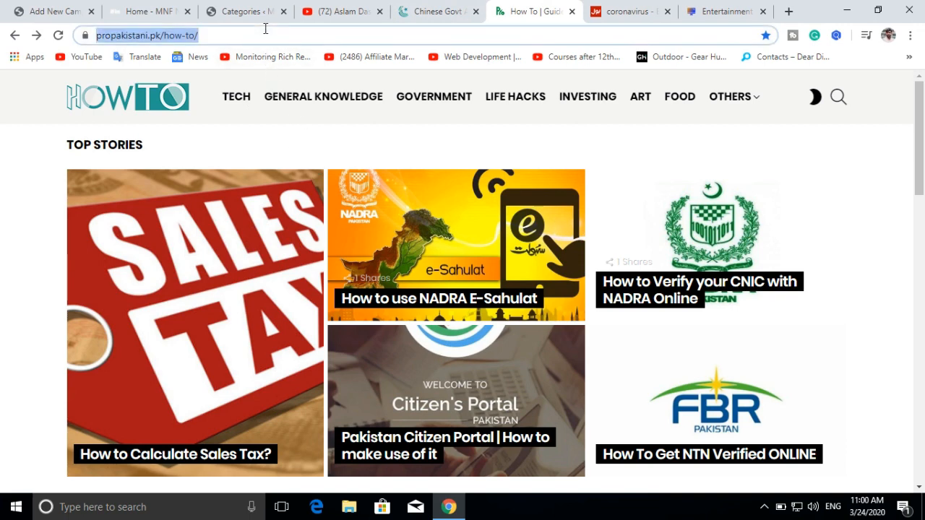
pyautogui.click(266, 28)
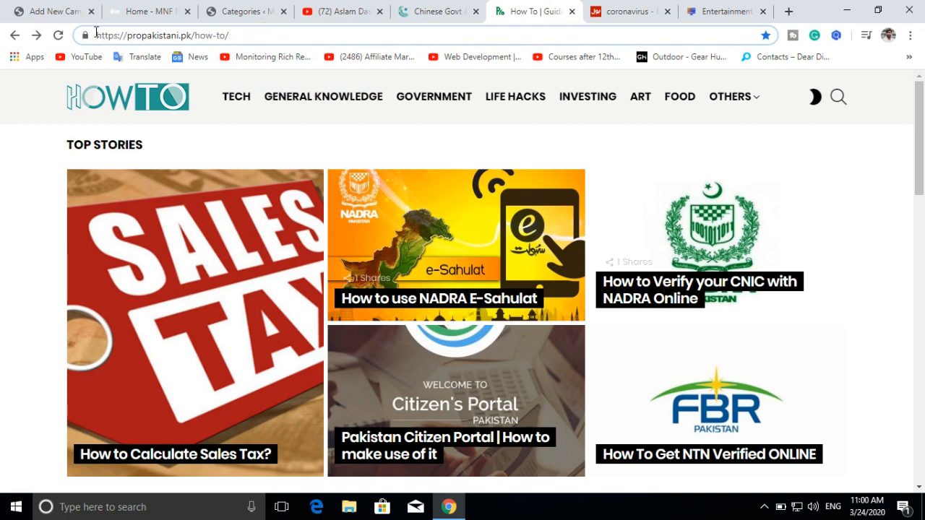
pyautogui.moveTo(97, 33); pyautogui.dragTo(207, 32)
pyautogui.click(238, 33)
pyautogui.write('fee')
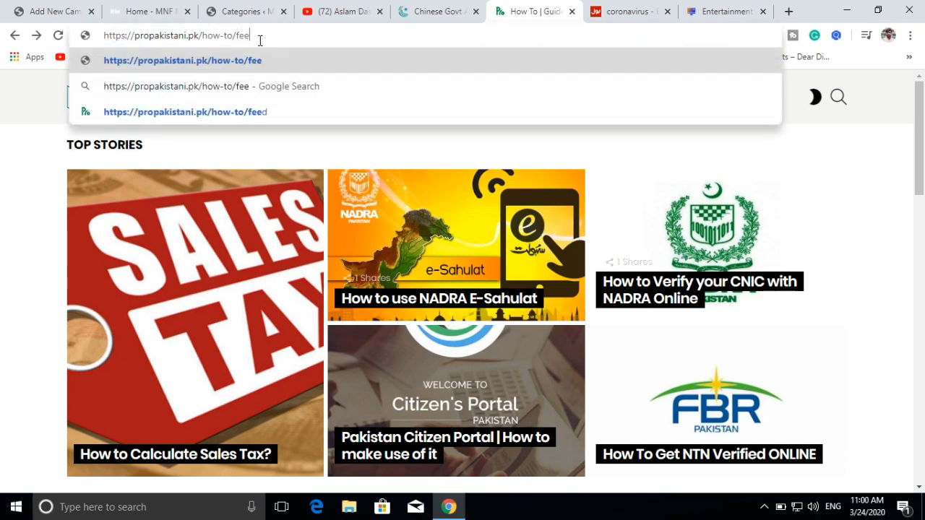
pyautogui.write('d/')
pyautogui.press('Return')
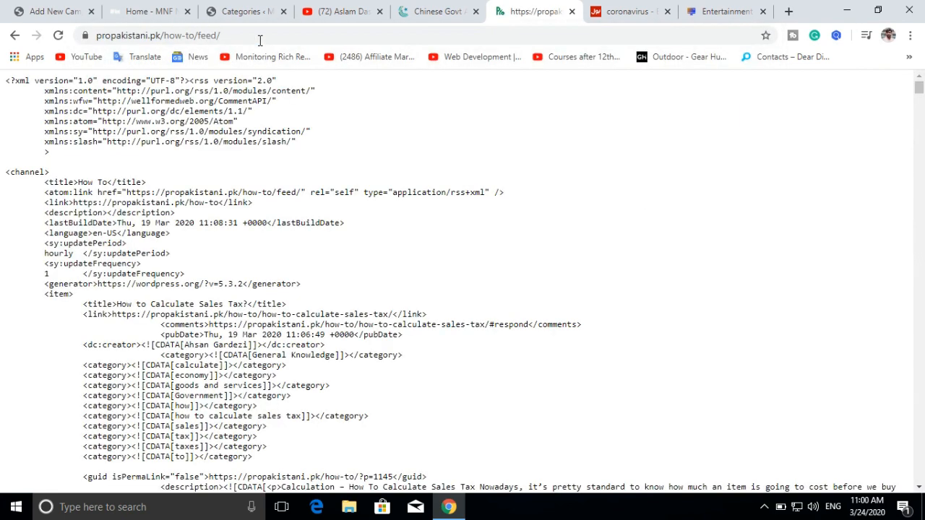
pyautogui.click(250, 34)
pyautogui.hotkey('ctrl', 'c')
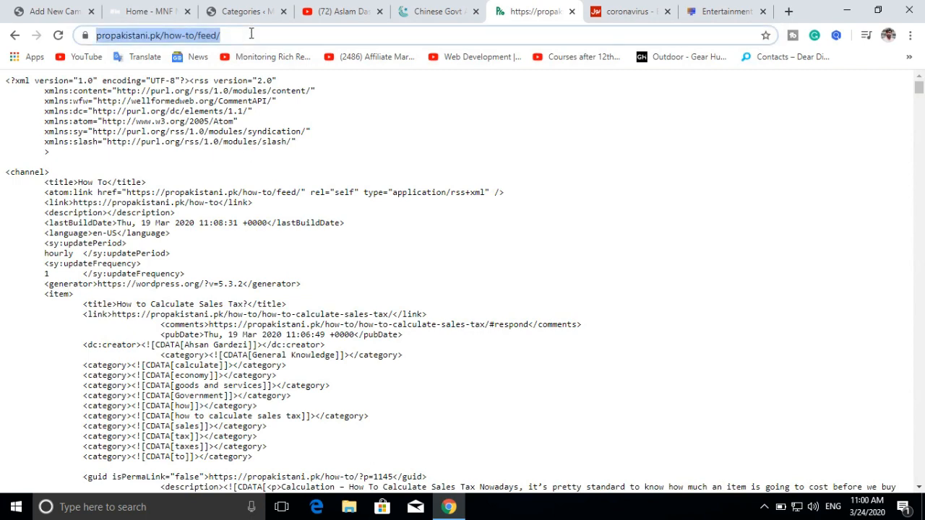
pyautogui.click(54, 11)
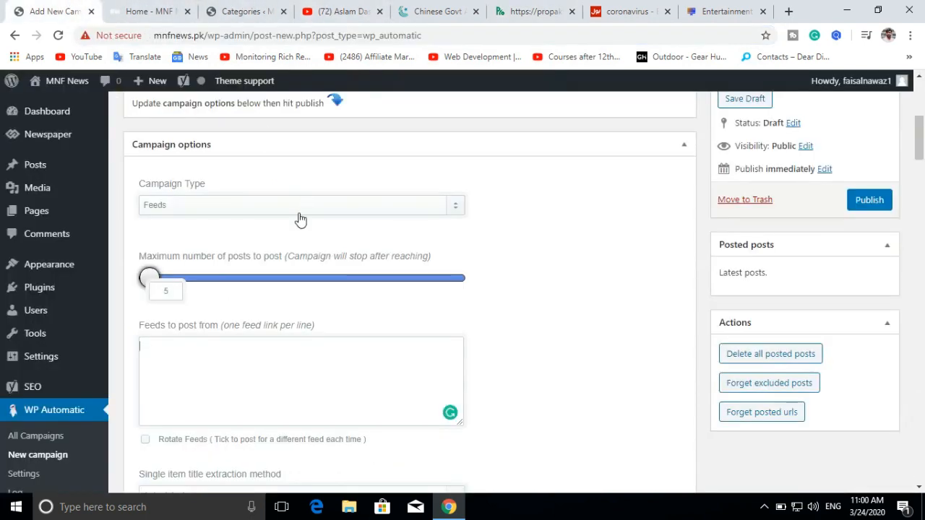
pyautogui.click(224, 355)
pyautogui.hotkey('ctrl', 'v')
# - Choose "How to" as the category the campaign posts to
pyautogui.scroll(-3, 285, 354)
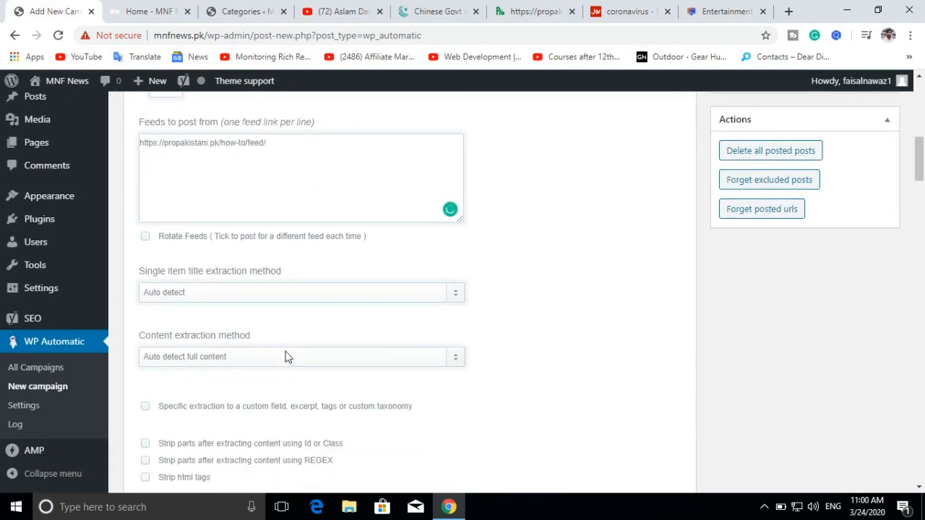
pyautogui.scroll(-10, 284, 306)
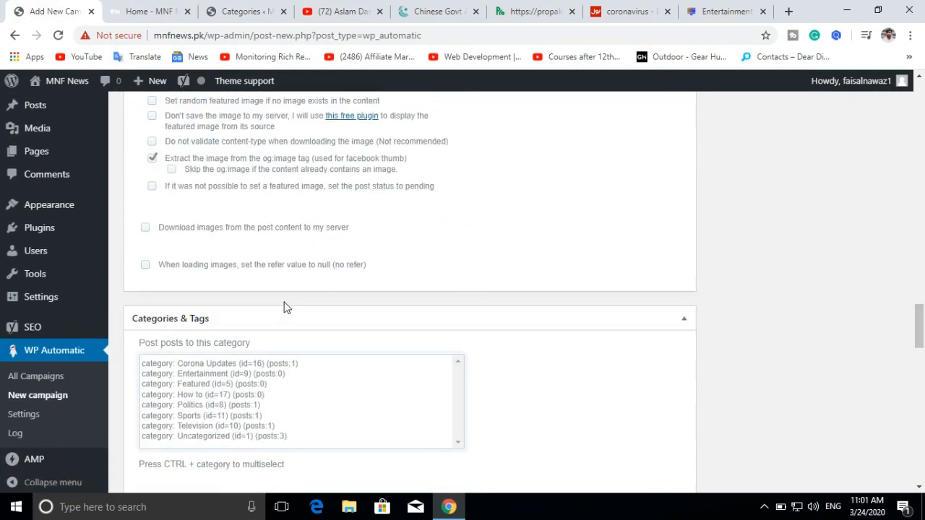
pyautogui.scroll(1, 275, 302)
pyautogui.scroll(-3, 273, 302)
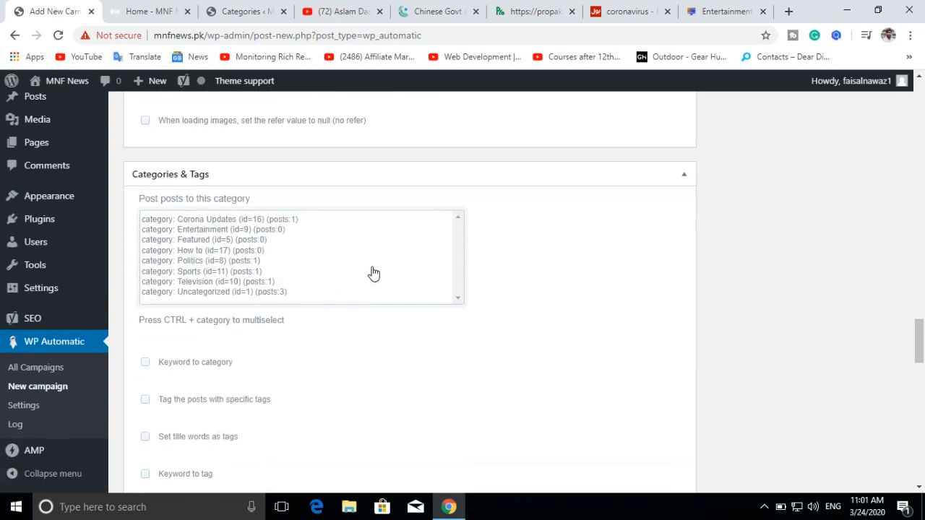
pyautogui.click(225, 251)
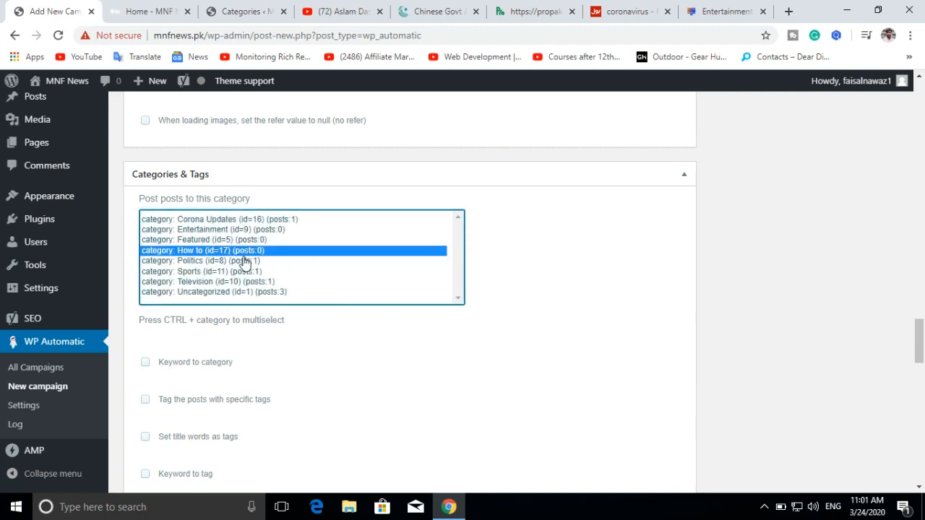
# - Set the campaign's update interval to 1 with Minutes as the update unit
pyautogui.scroll(-2, 320, 299)
pyautogui.scroll(10, 393, 347)
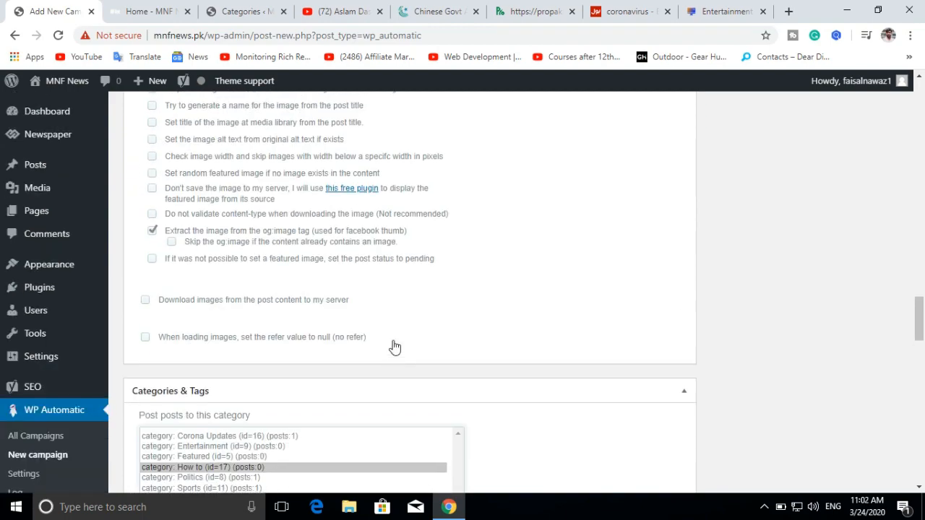
pyautogui.scroll(15, 393, 341)
pyautogui.scroll(-4, 391, 340)
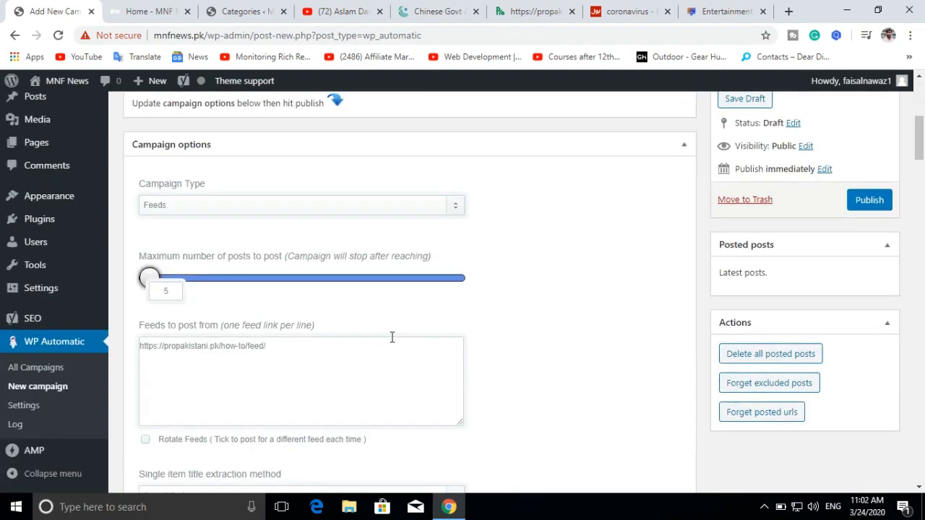
pyautogui.scroll(3, 391, 341)
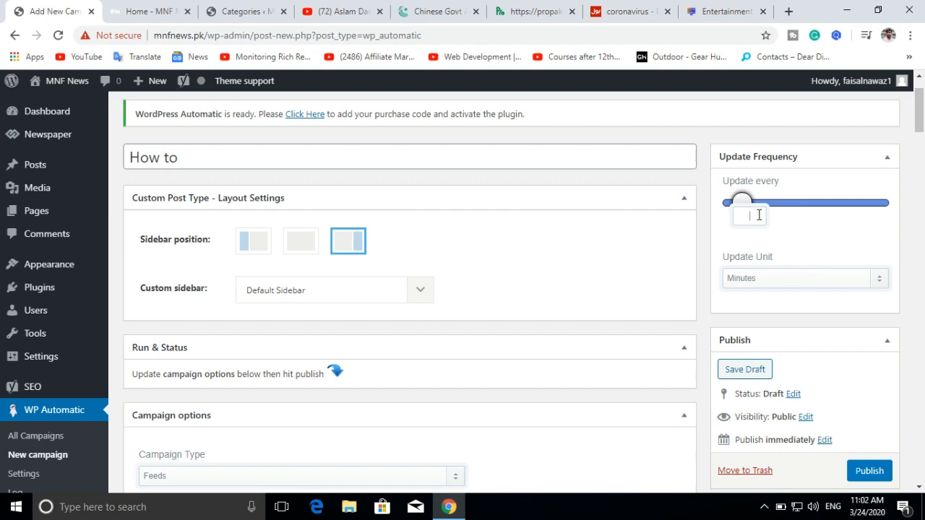
pyautogui.click(846, 279)
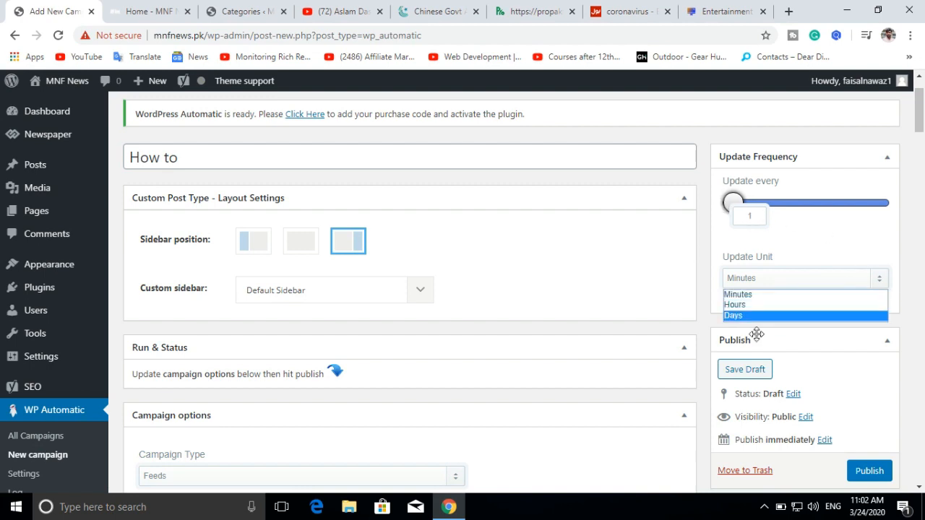
pyautogui.click(759, 218)
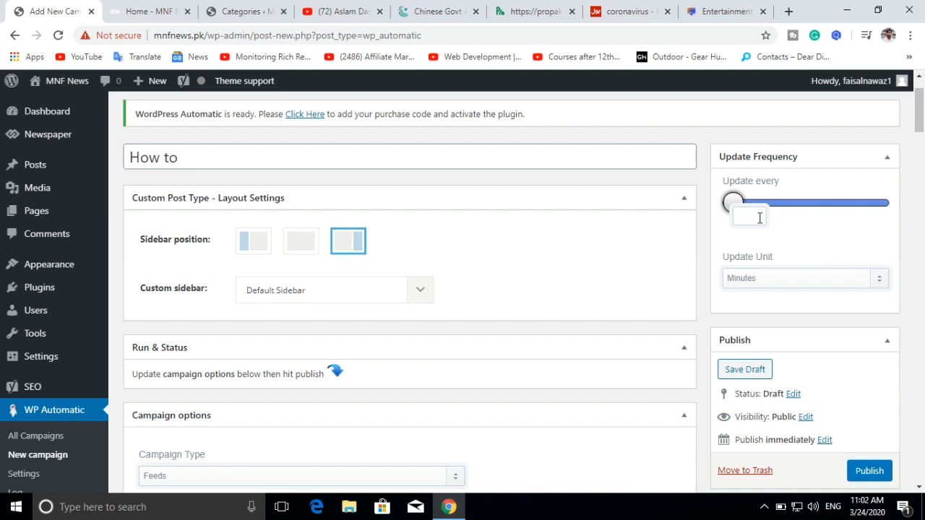
# - Publish the "How to" campaign and go to its run and status section
pyautogui.scroll(-4, 854, 217)
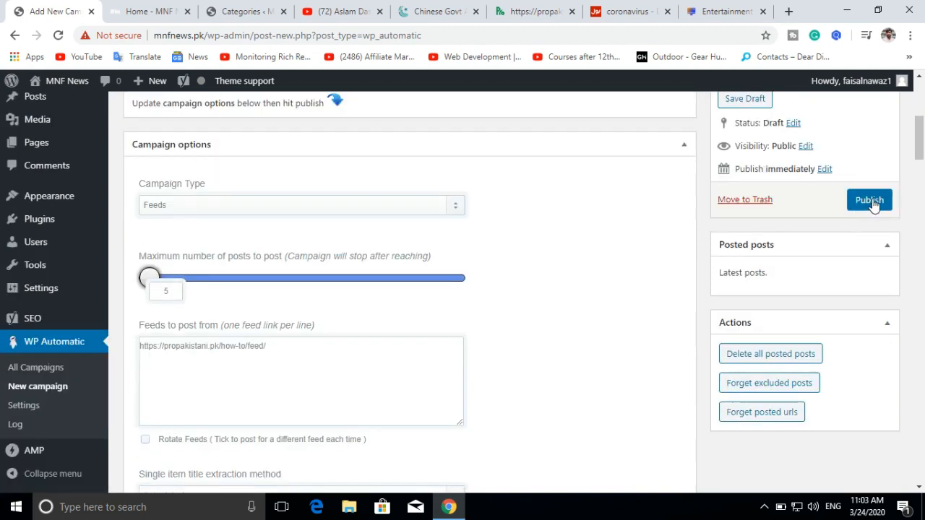
pyautogui.click(869, 202)
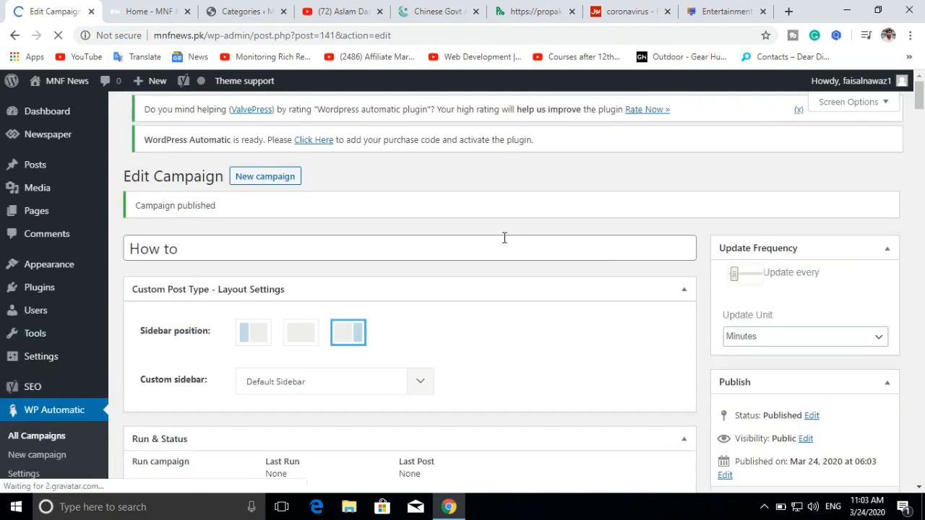
pyautogui.scroll(-4, 504, 238)
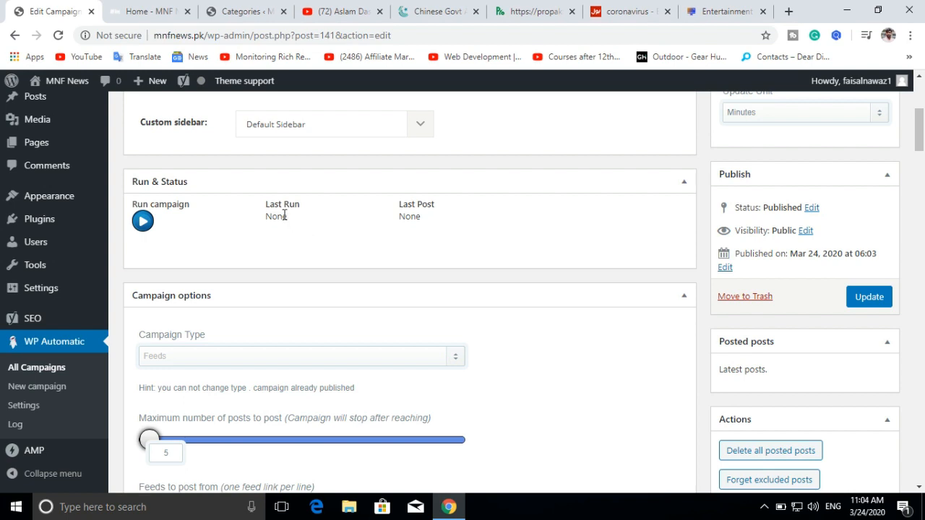
# - Open the page for adding plugins in a new browser tab and show its plugin upload form
pyautogui.moveTo(77, 222)
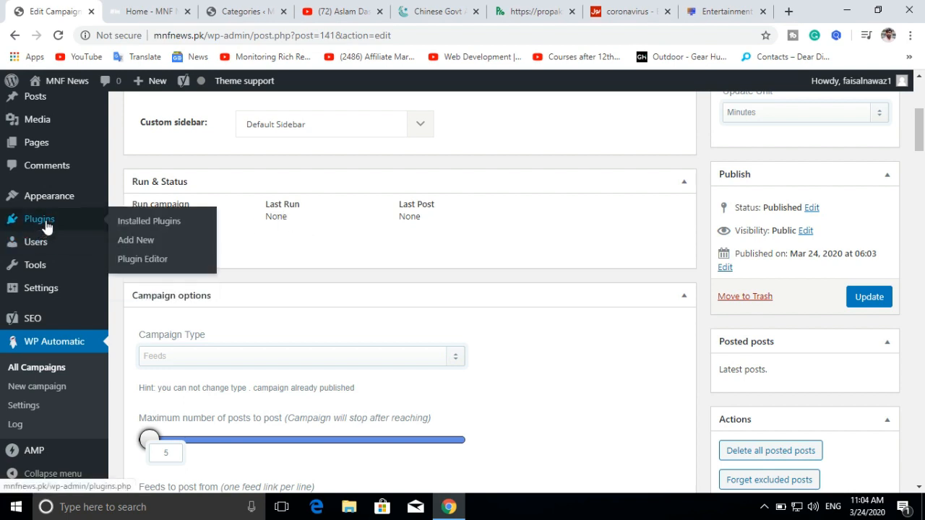
pyautogui.rightClick(143, 243)
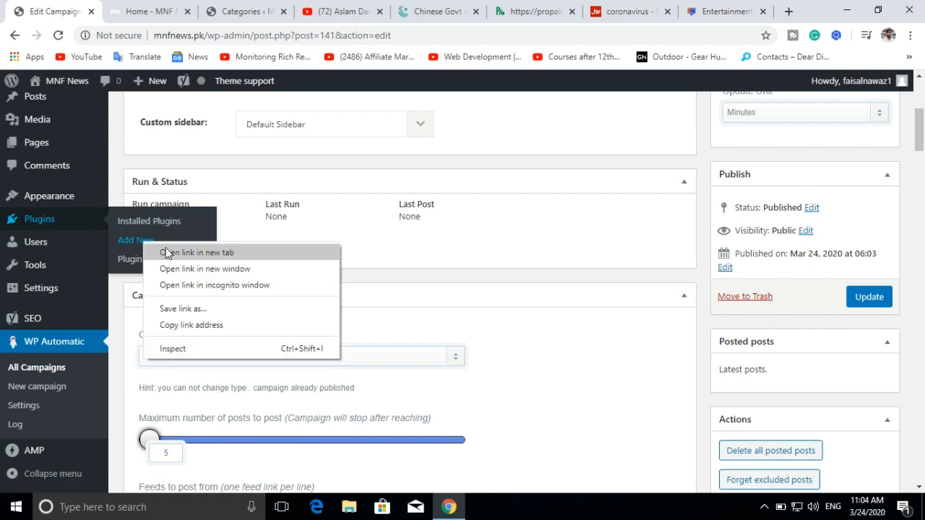
pyautogui.click(167, 250)
pyautogui.click(127, 5)
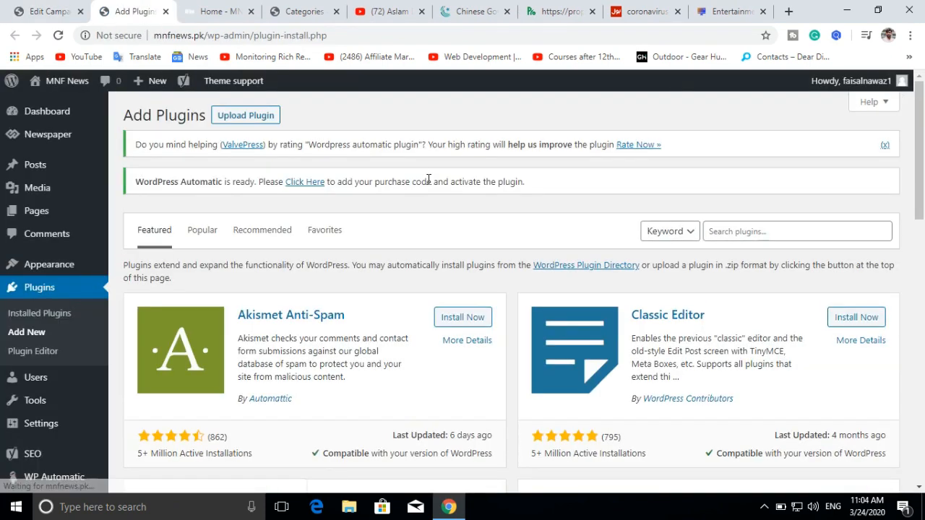
pyautogui.click(259, 118)
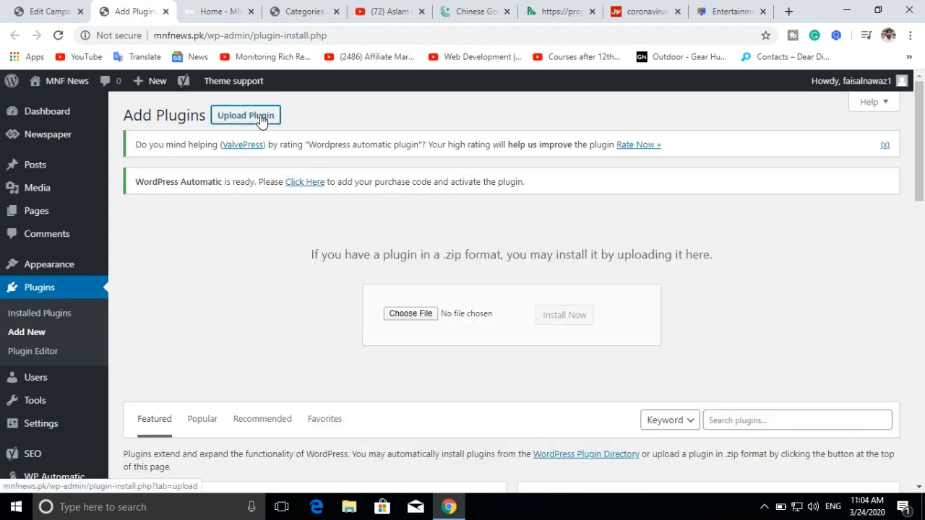
# - Try to install the plugin from wp-auto-spinner.zip, found in the Plugin Installable subfolder of the Desktop's Wordpress Auto Spinner v3.2.2 folder
pyautogui.click(417, 317)
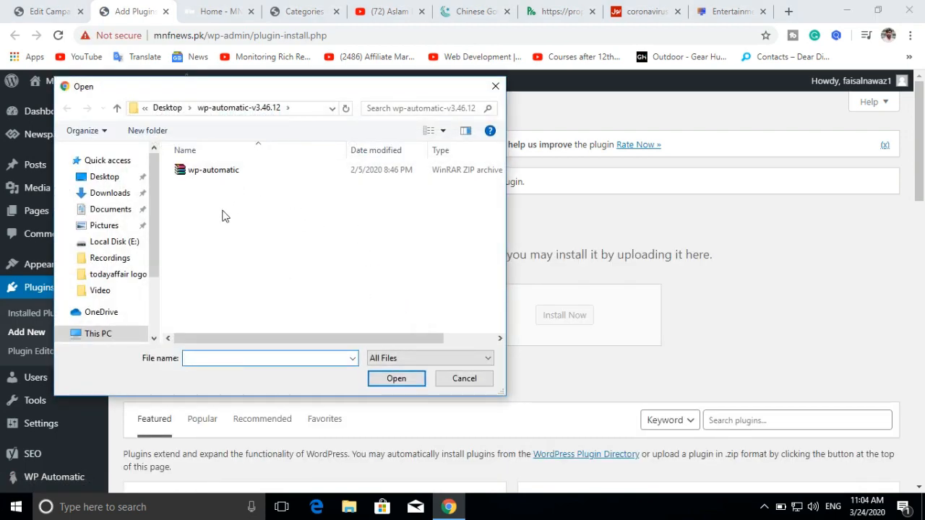
pyautogui.click(173, 110)
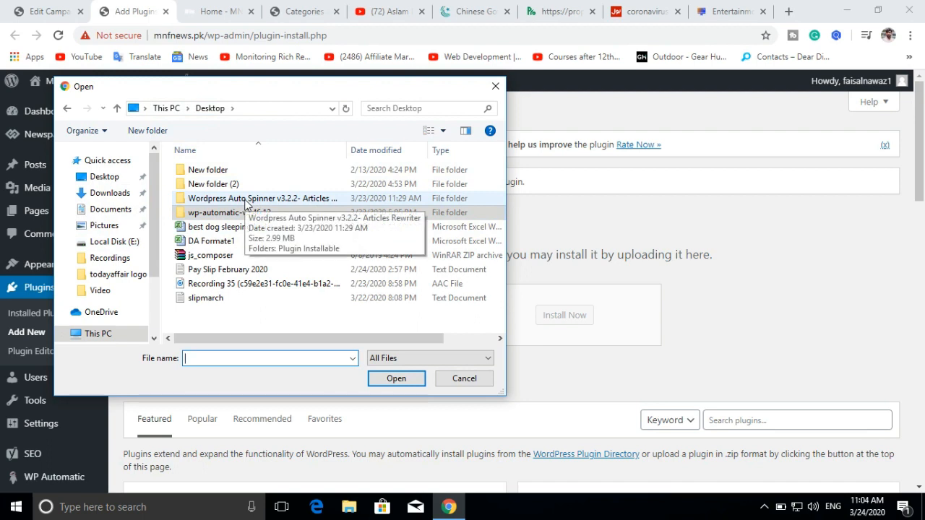
pyautogui.doubleClick(246, 199)
pyautogui.doubleClick(231, 173)
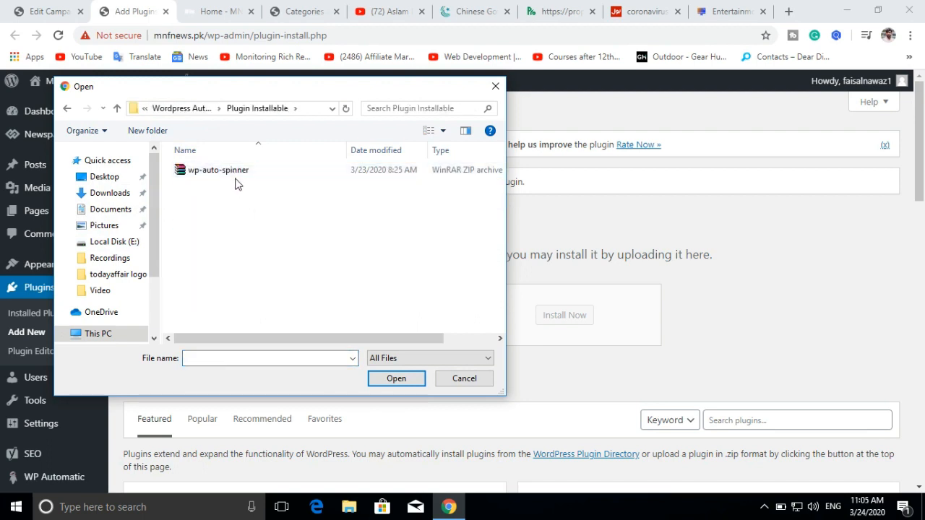
pyautogui.click(232, 174)
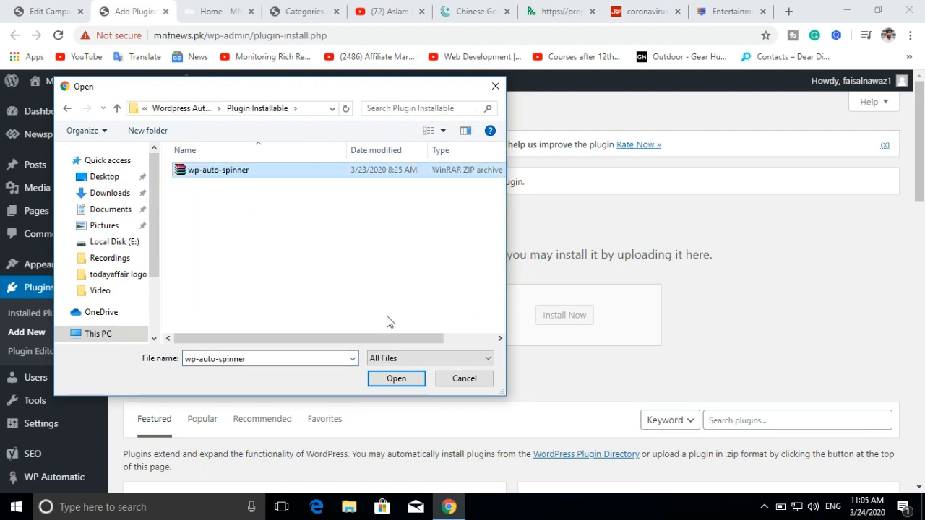
pyautogui.click(397, 379)
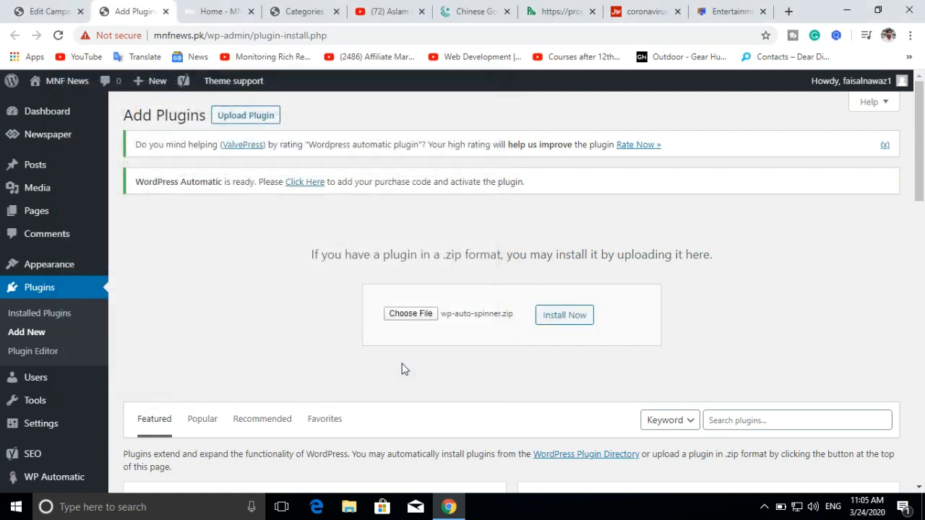
pyautogui.click(572, 318)
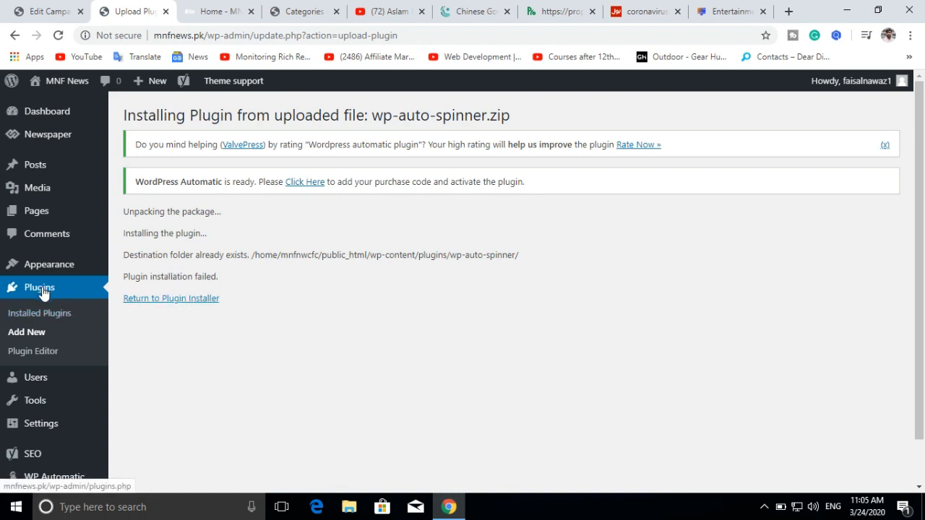
# - Activate the Wordpress Auto Spinner plugin from the list of installed plugins
pyautogui.click(52, 318)
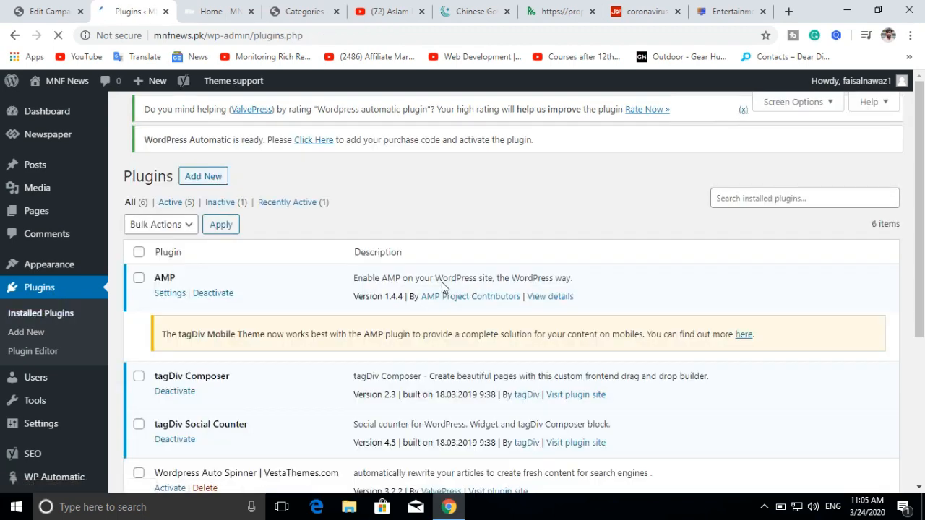
pyautogui.scroll(-5, 399, 289)
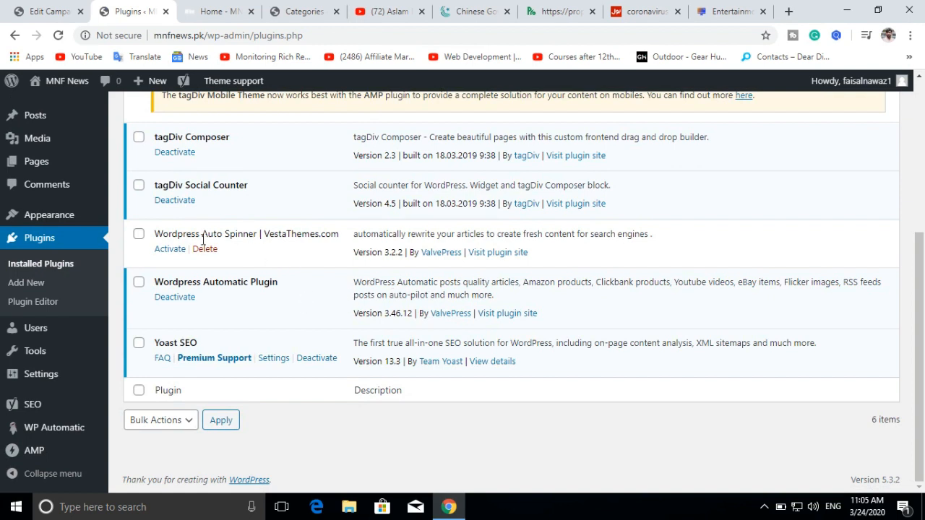
pyautogui.click(170, 248)
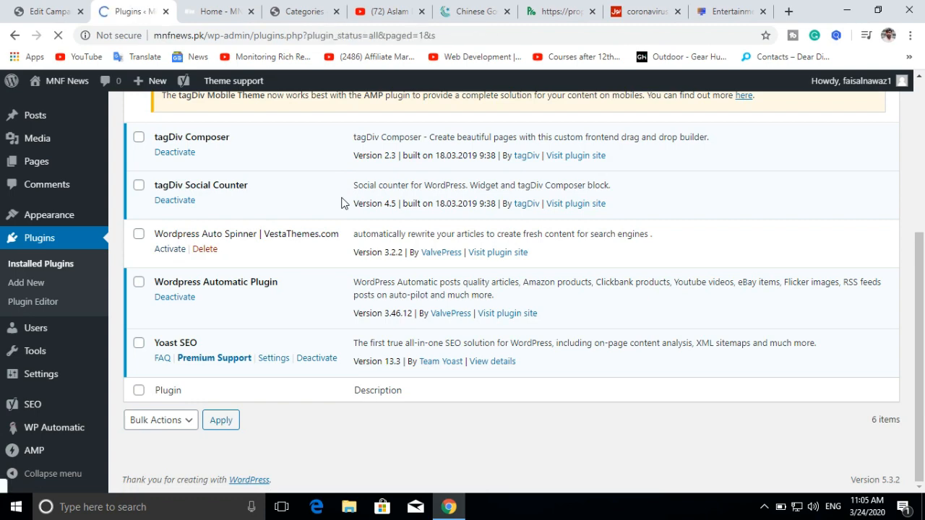
pyautogui.scroll(-2, 346, 250)
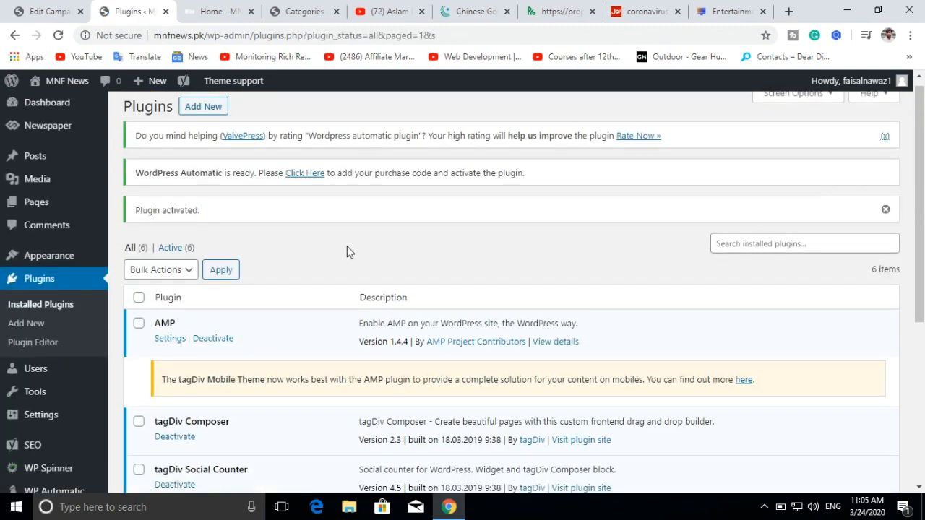
pyautogui.scroll(2, 342, 248)
# - Open the WP Spinner settings page in a new browser tab and switch to it
pyautogui.scroll(-4, 337, 247)
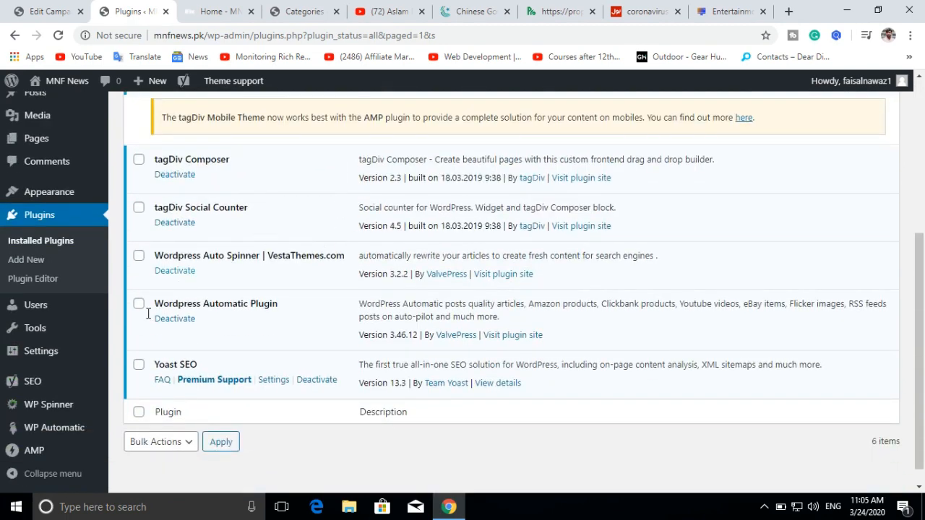
pyautogui.moveTo(64, 406)
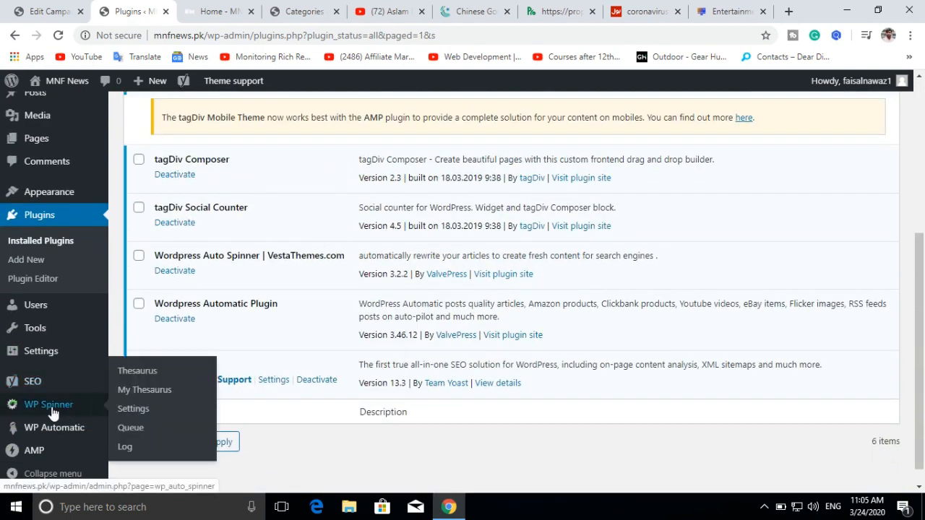
pyautogui.rightClick(134, 417)
pyautogui.click(193, 302)
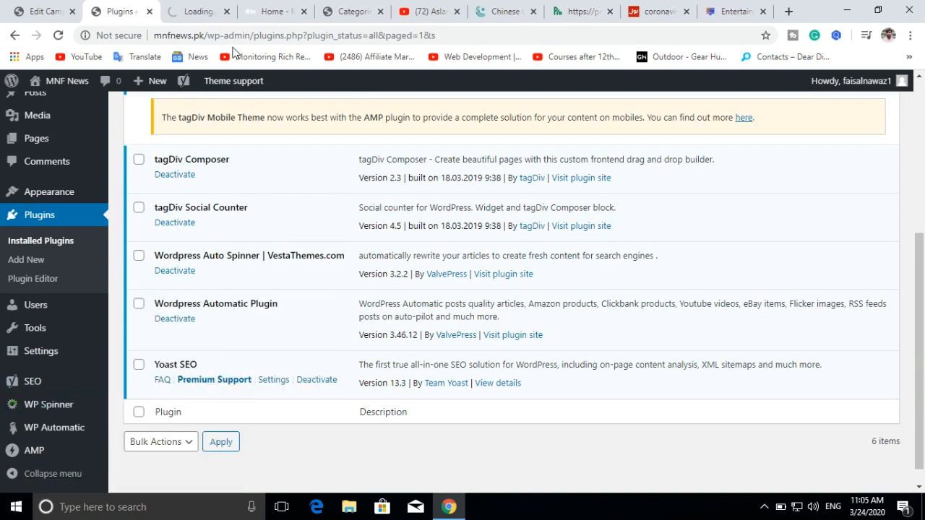
pyautogui.click(204, 7)
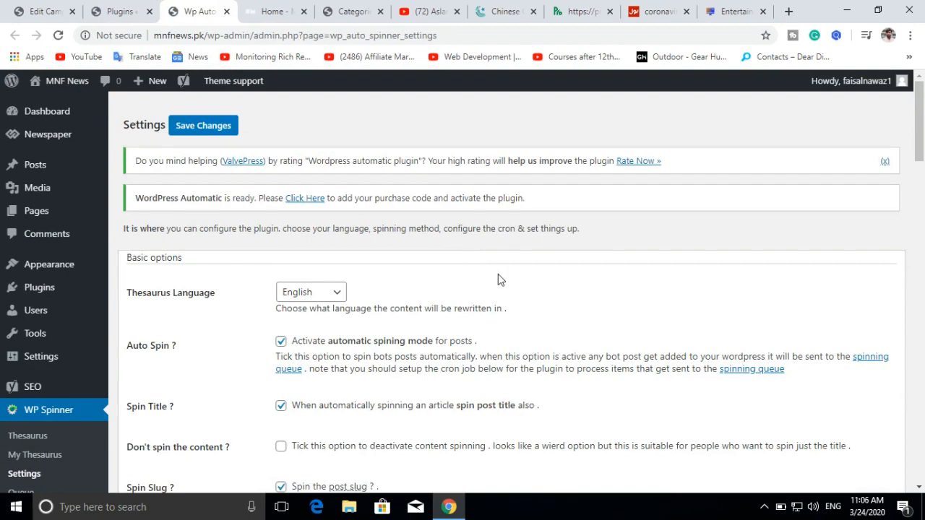
# - Review the spinner's basic options, keep instant auto spin on publish enabled, and save the settings
pyautogui.scroll(-2, 498, 280)
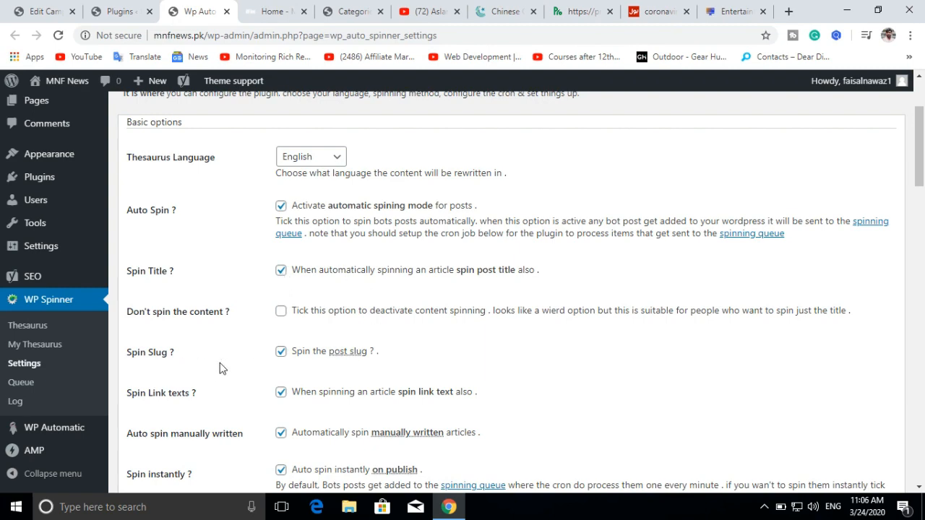
pyautogui.scroll(-2, 293, 362)
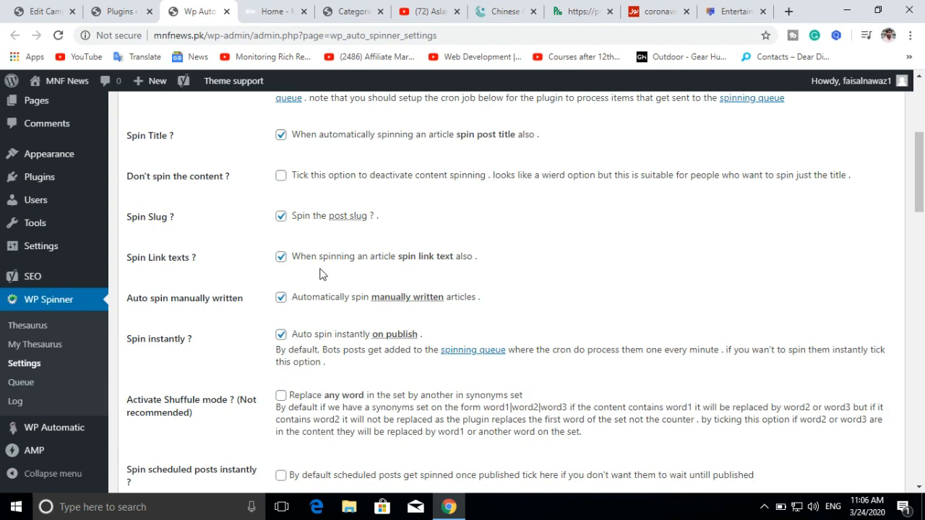
pyautogui.scroll(-1, 321, 274)
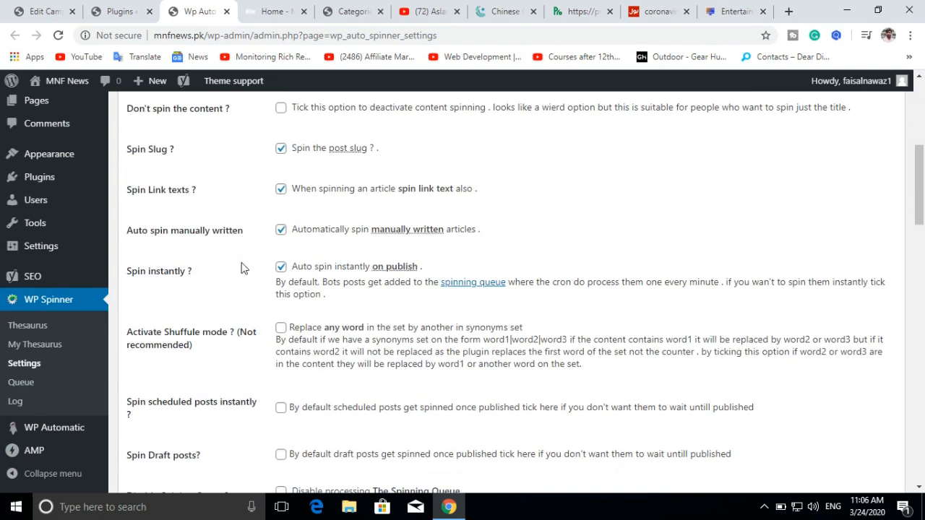
pyautogui.click(280, 268)
pyautogui.click(282, 267)
pyautogui.scroll(5, 248, 283)
pyautogui.click(214, 134)
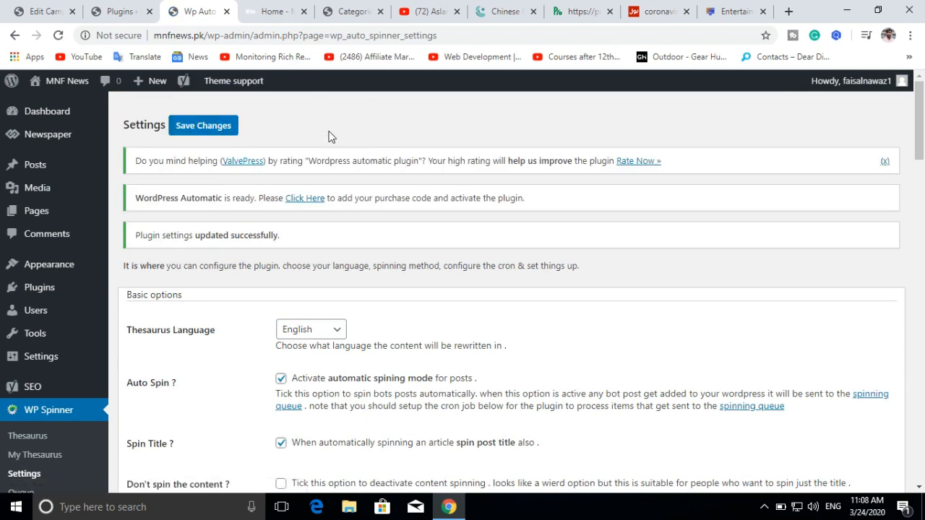
# - Show the list of all WP Automatic campaigns
pyautogui.scroll(-3, 115, 441)
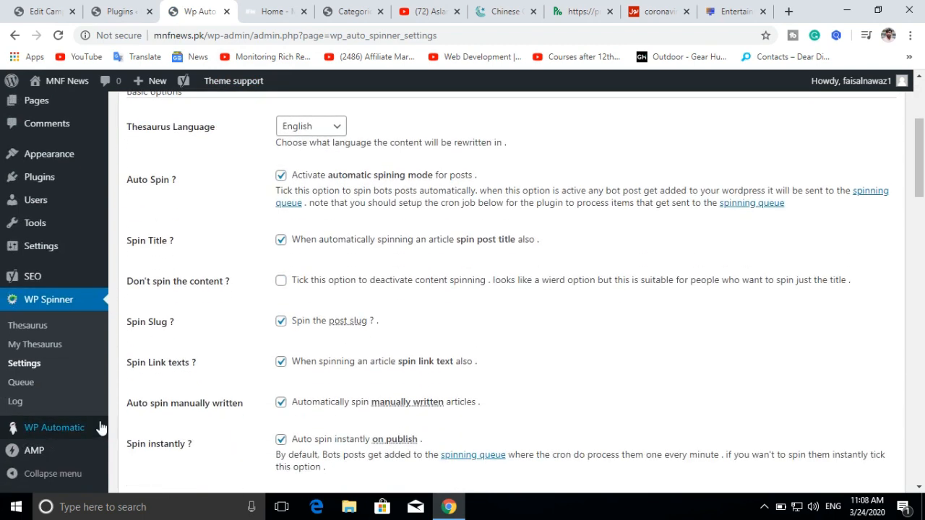
pyautogui.moveTo(64, 437)
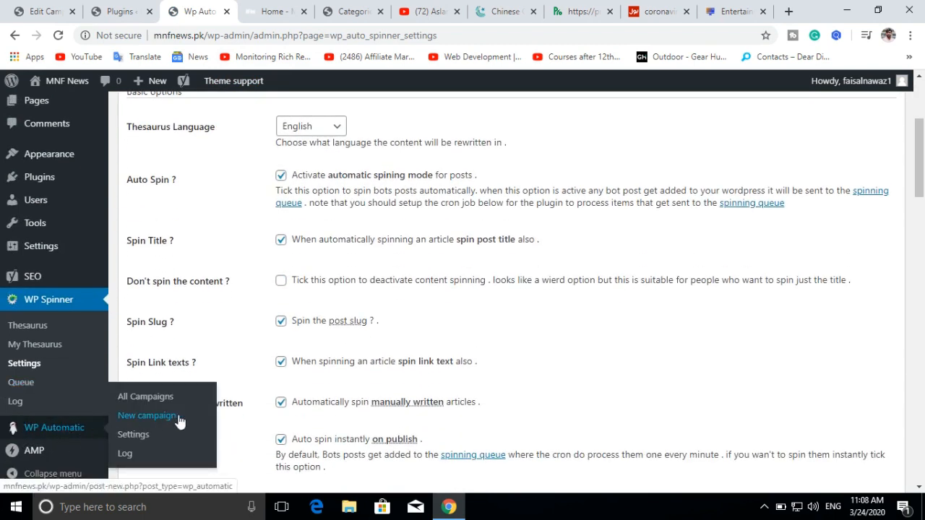
pyautogui.click(155, 398)
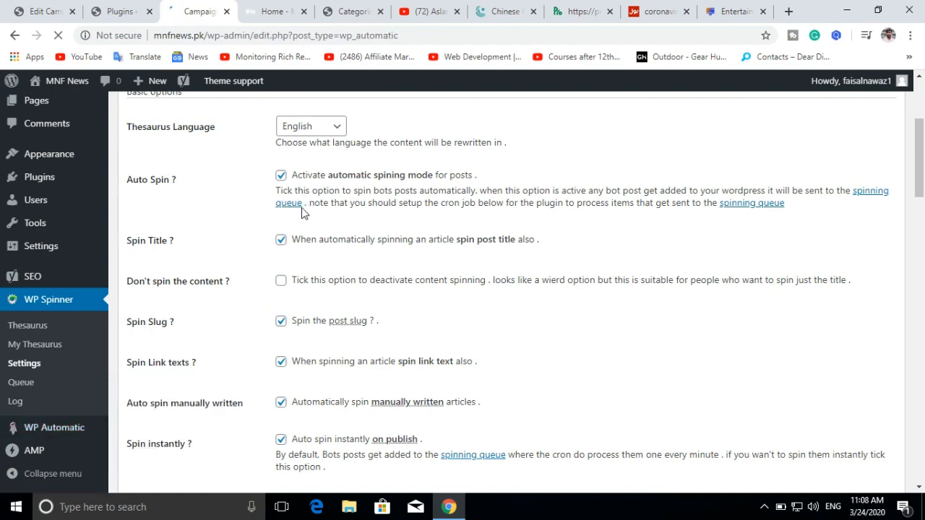
# - Open the published "How to" campaign for editing and run it
pyautogui.scroll(-2, 323, 275)
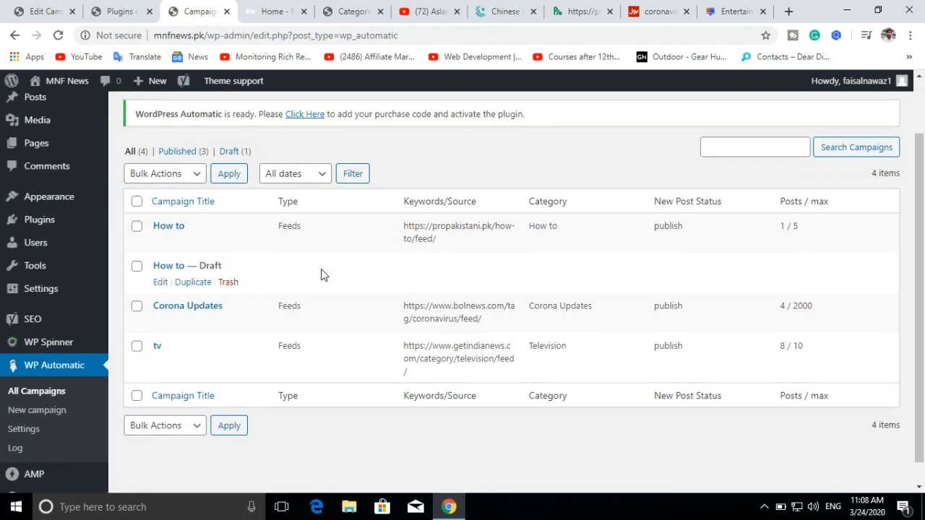
pyautogui.moveTo(158, 229)
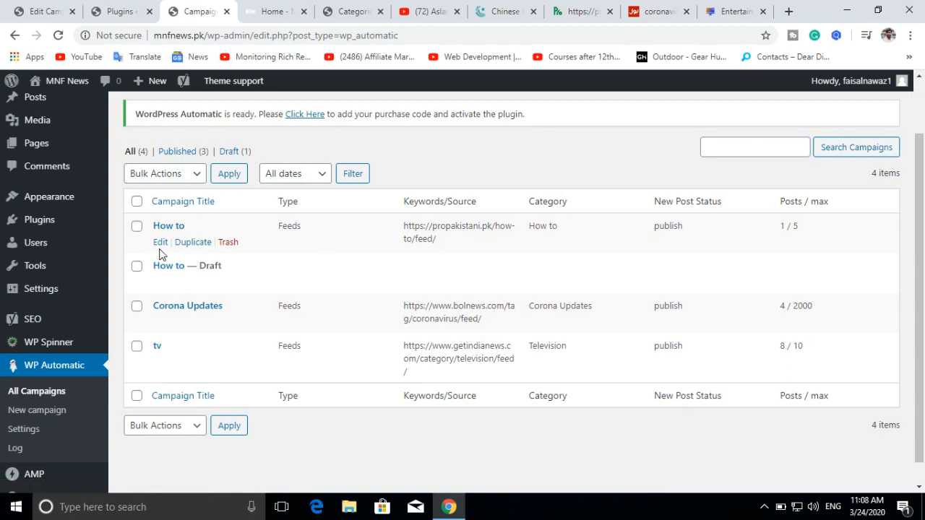
pyautogui.click(160, 244)
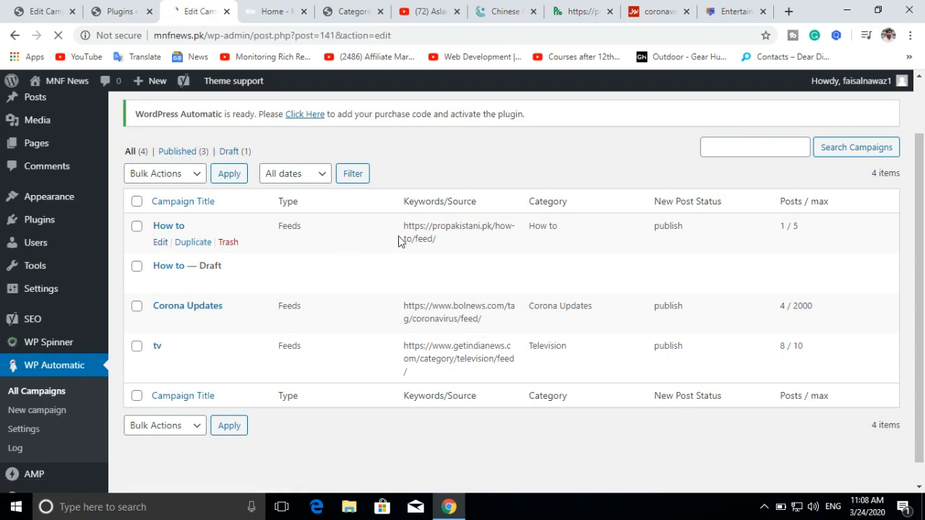
pyautogui.scroll(-3, 145, 258)
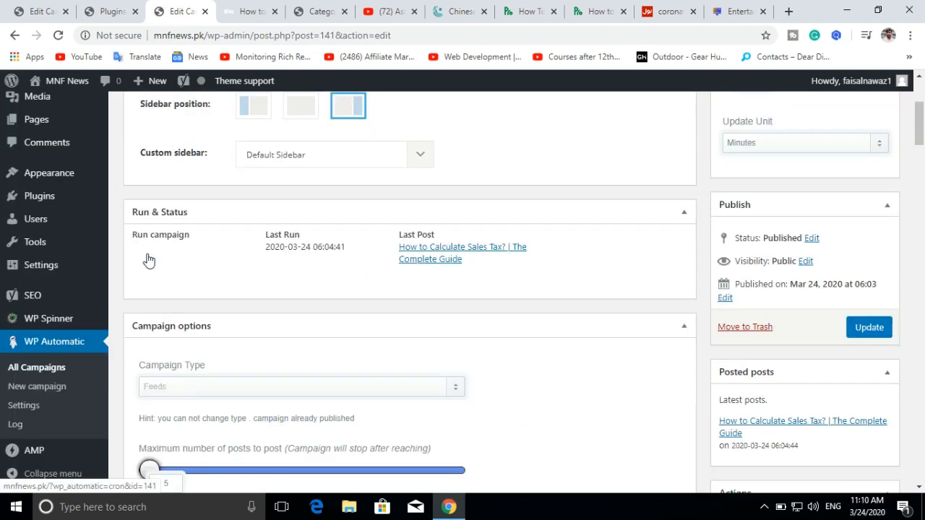
pyautogui.click(206, 273)
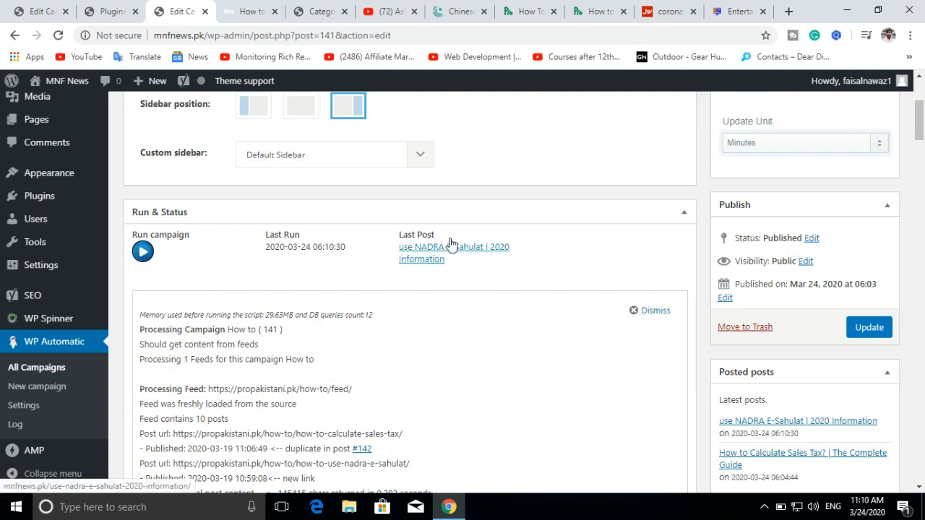
# - View the campaign's new post "use NADRA E-Sahulat | 2020 Information" on the MNF News site
pyautogui.click(257, 5)
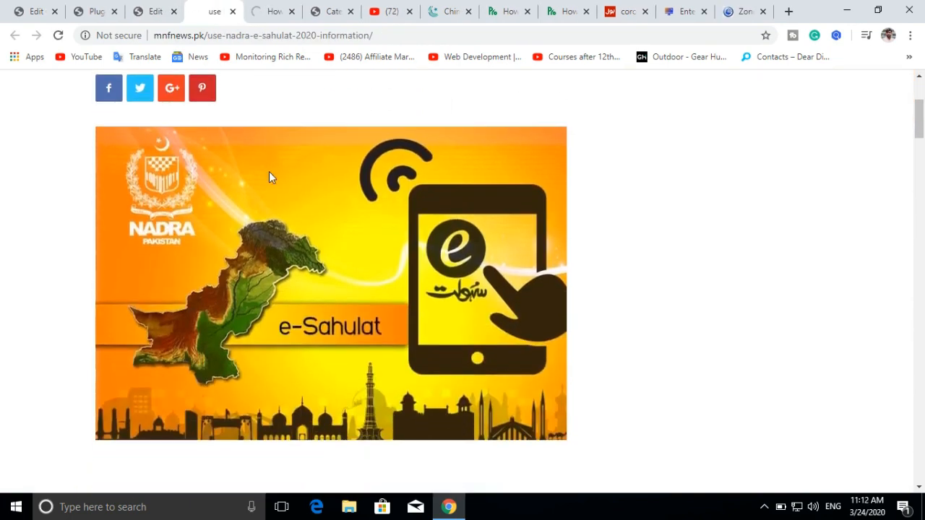
pyautogui.scroll(-2, 269, 176)
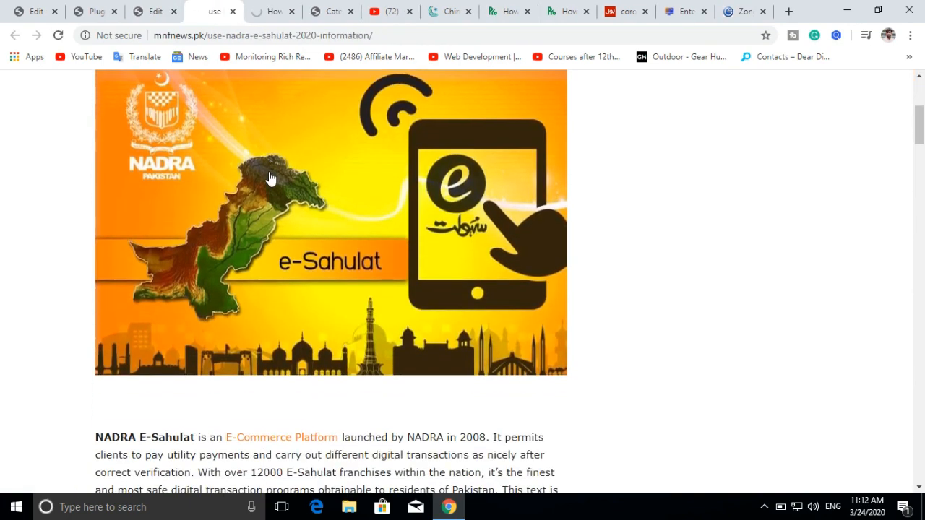
pyautogui.scroll(5, 269, 176)
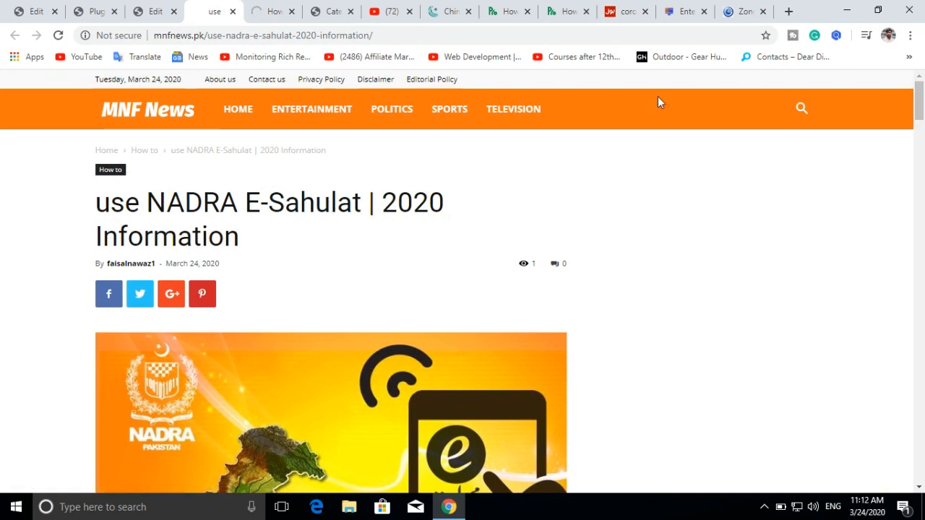
# - Open the original "How to use NADRA E-Sahulat" article on ProPakistani and compare its title with the MNF News post
pyautogui.click(553, 6)
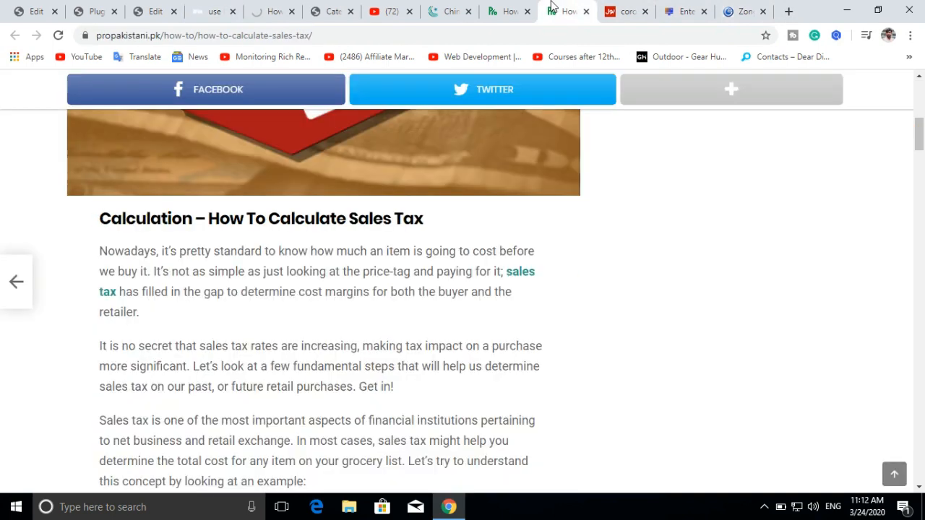
pyautogui.scroll(5, 264, 239)
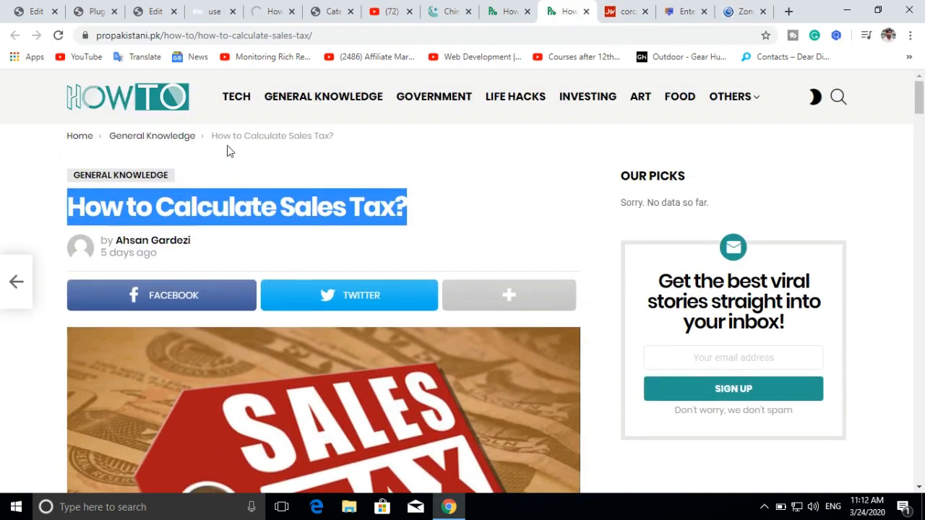
pyautogui.click(145, 110)
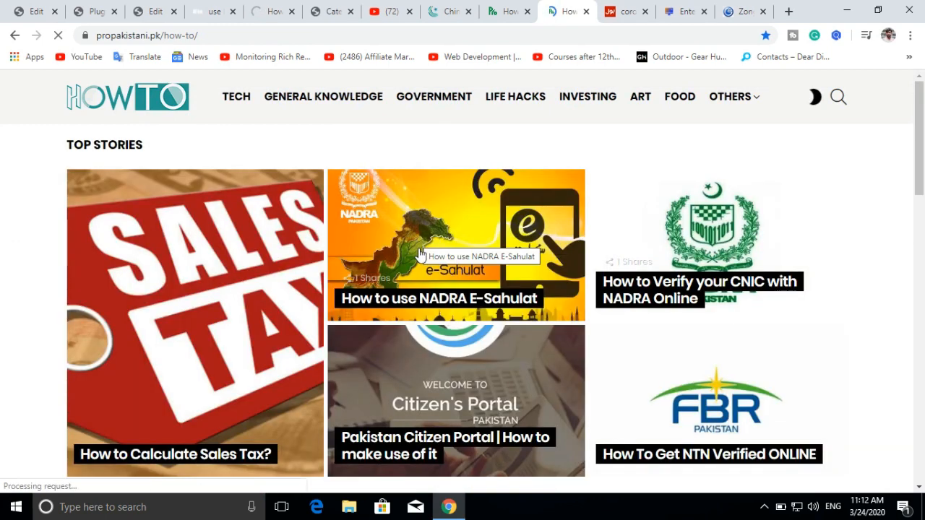
pyautogui.click(437, 248)
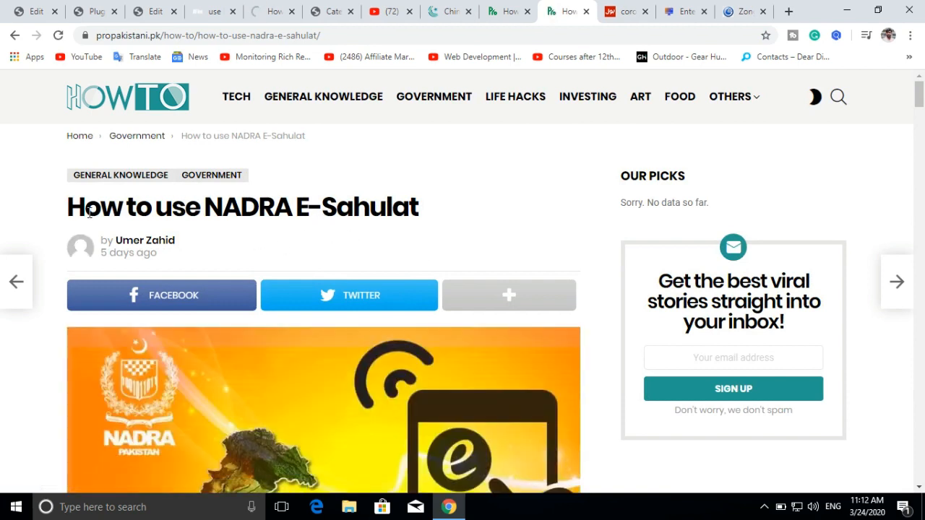
pyautogui.tripleClick(432, 197)
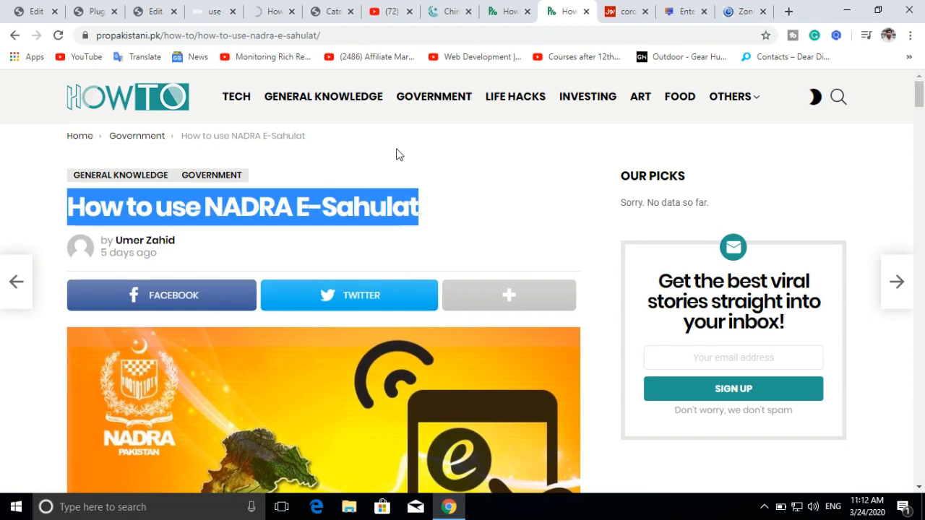
pyautogui.click(153, 11)
pyautogui.click(213, 10)
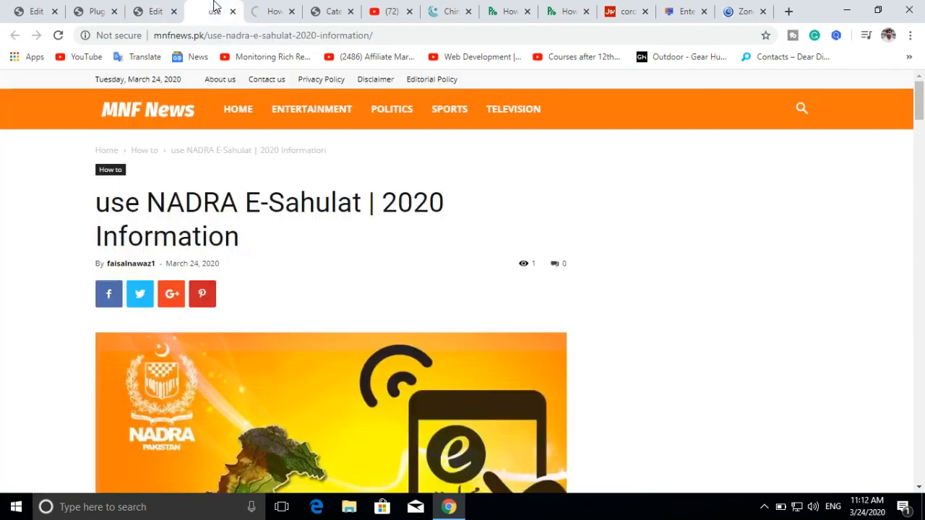
# - Compare the title and body text of the MNF News NADRA E-Sahulat post with the original ProPakistani article
pyautogui.moveTo(97, 202); pyautogui.dragTo(415, 232)
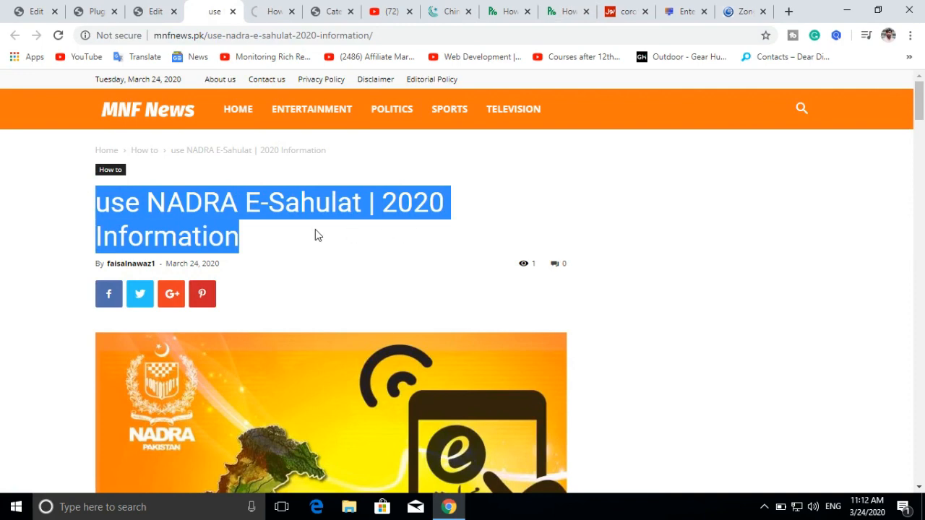
pyautogui.scroll(-6, 315, 229)
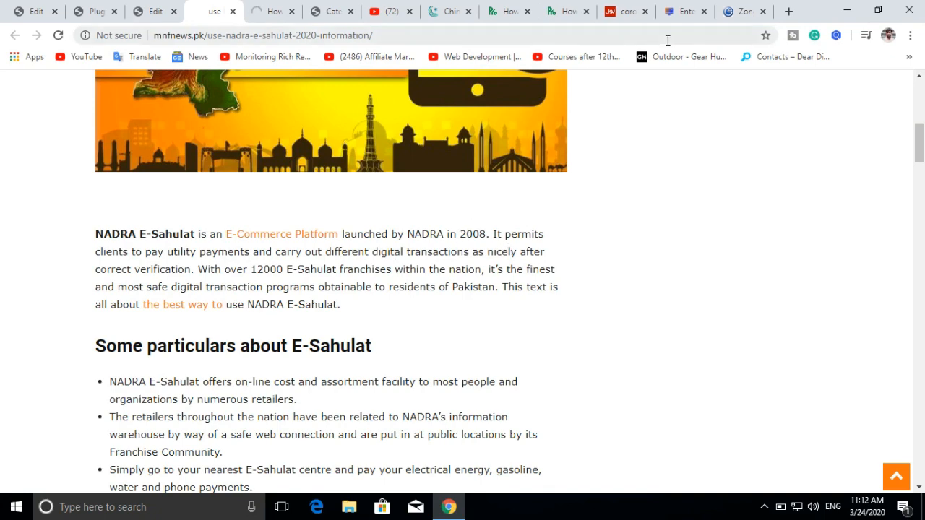
pyautogui.click(569, 8)
pyautogui.scroll(-5, 406, 192)
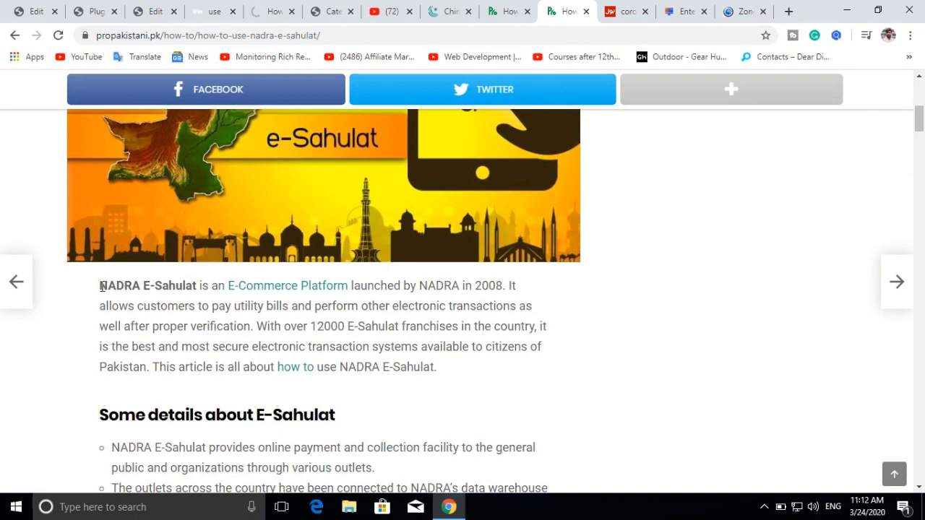
pyautogui.moveTo(101, 290); pyautogui.dragTo(369, 268)
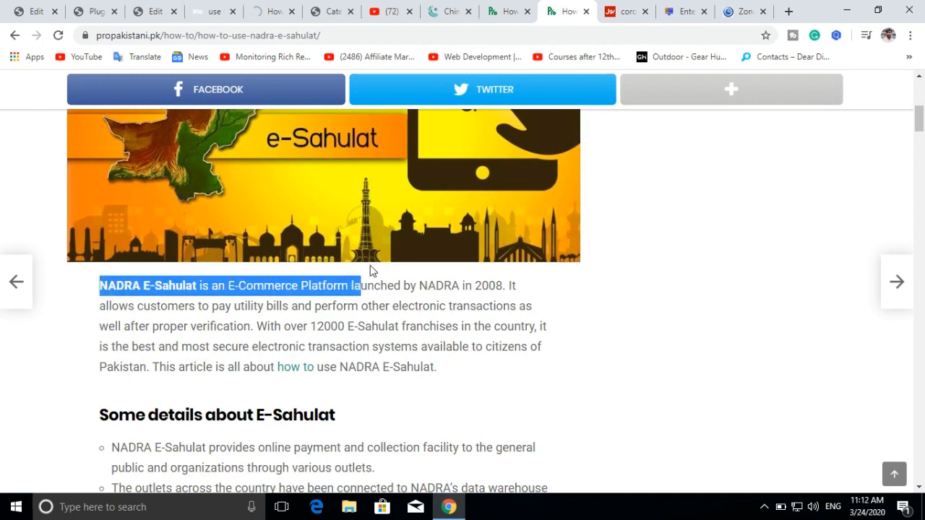
# - Start a new WP Automatic campaign and title it "Entertainment"
pyautogui.hotkey('ctrl', '3')
pyautogui.scroll(4, 279, 215)
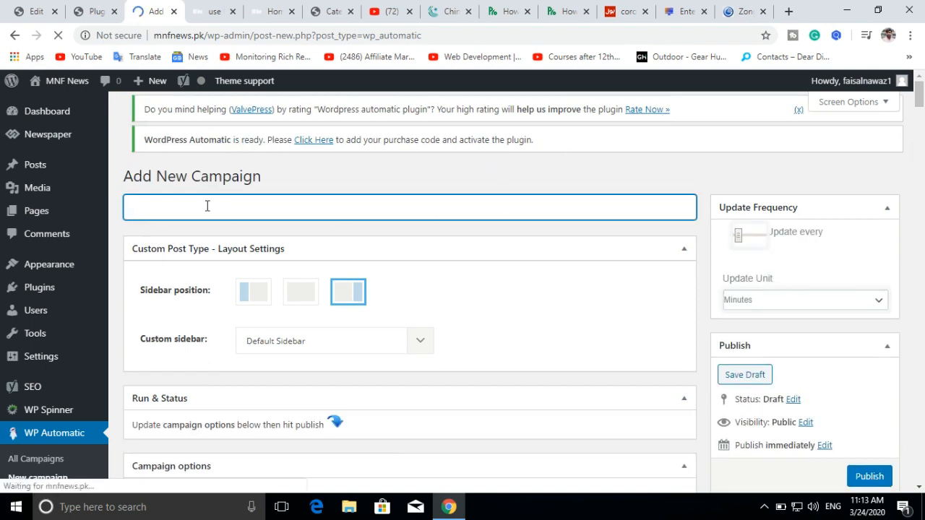
pyautogui.write('E')
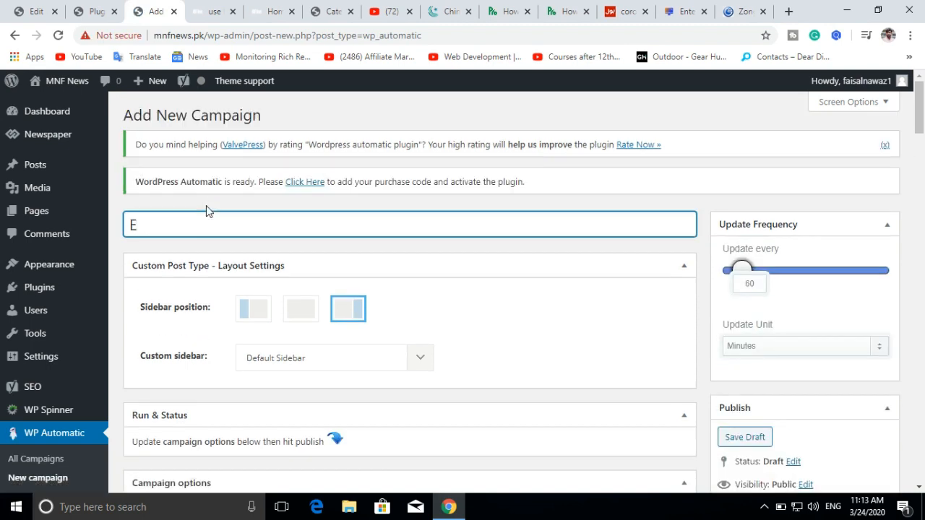
pyautogui.write('ntertainment')
# - Set the new campaign's type to Feeds and its maximum number of posts to 3
pyautogui.scroll(-4, 443, 299)
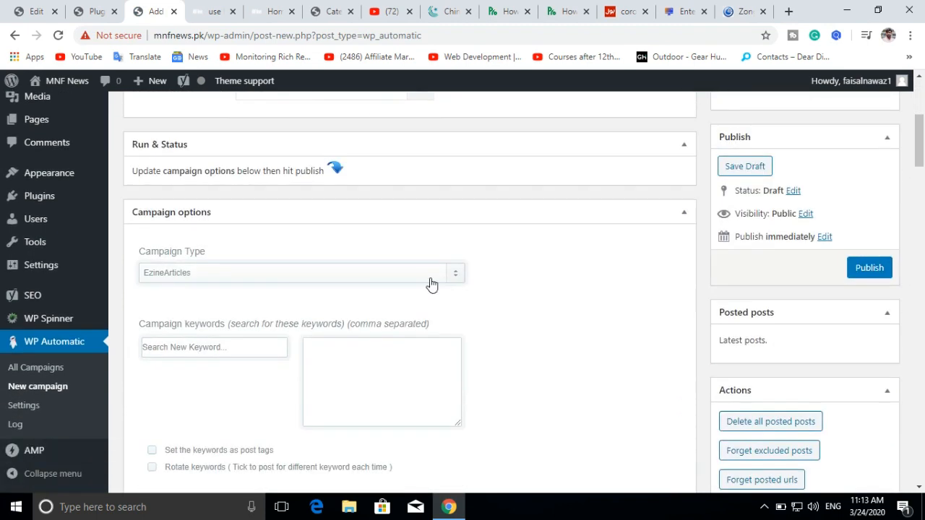
pyautogui.click(431, 284)
pyautogui.click(238, 70)
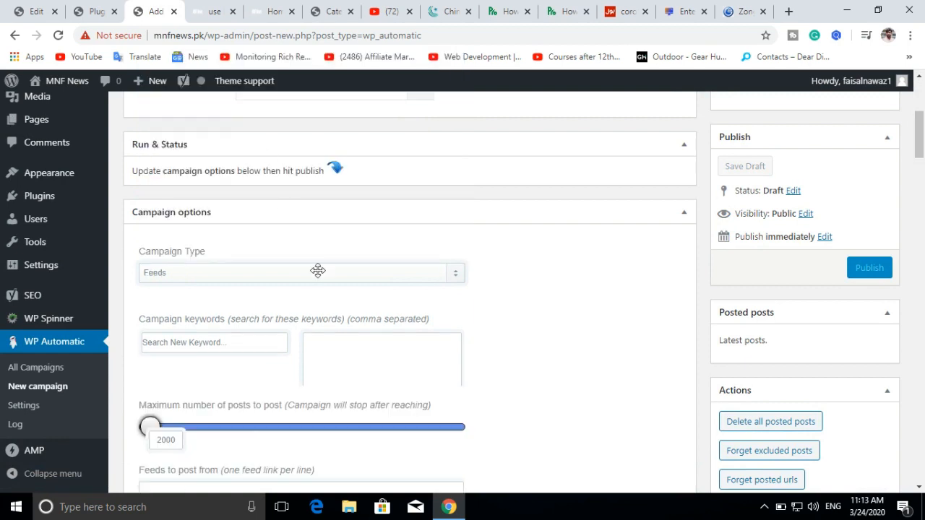
pyautogui.scroll(-2, 578, 365)
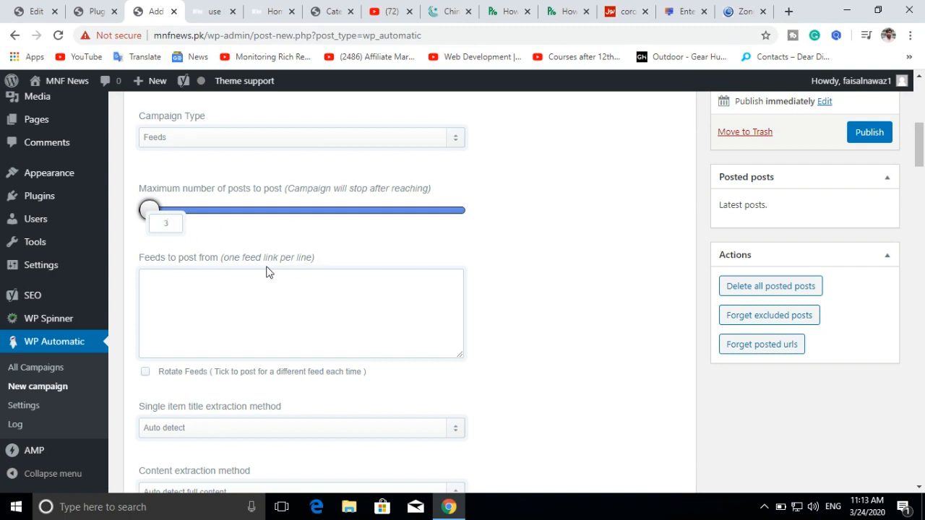
# - Open the RSS feed of Get India News' Entertainment category by adding /feed to the category page's address
pyautogui.click(256, 295)
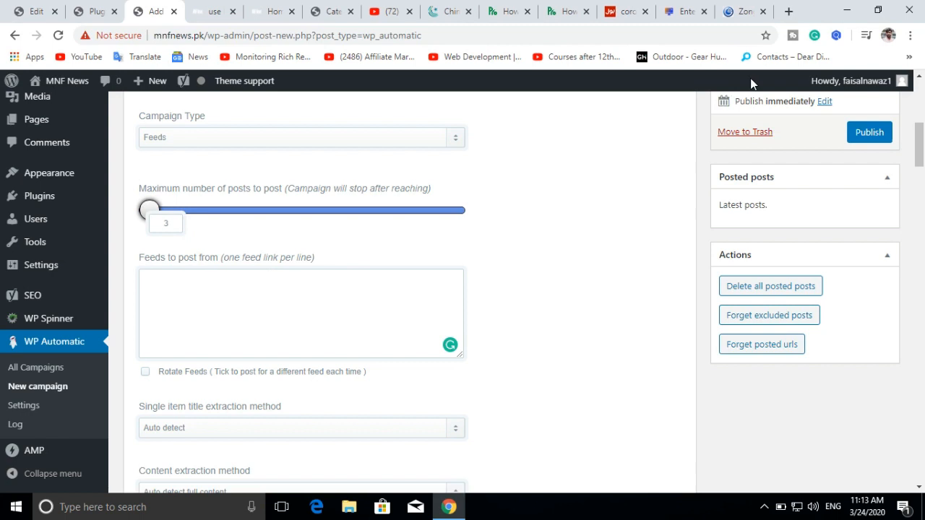
pyautogui.click(690, 11)
pyautogui.click(328, 34)
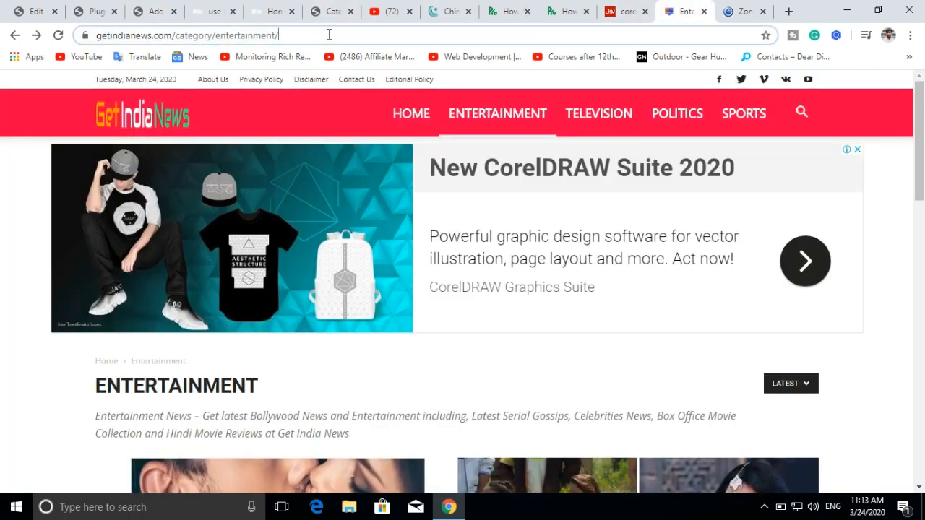
pyautogui.click(328, 34)
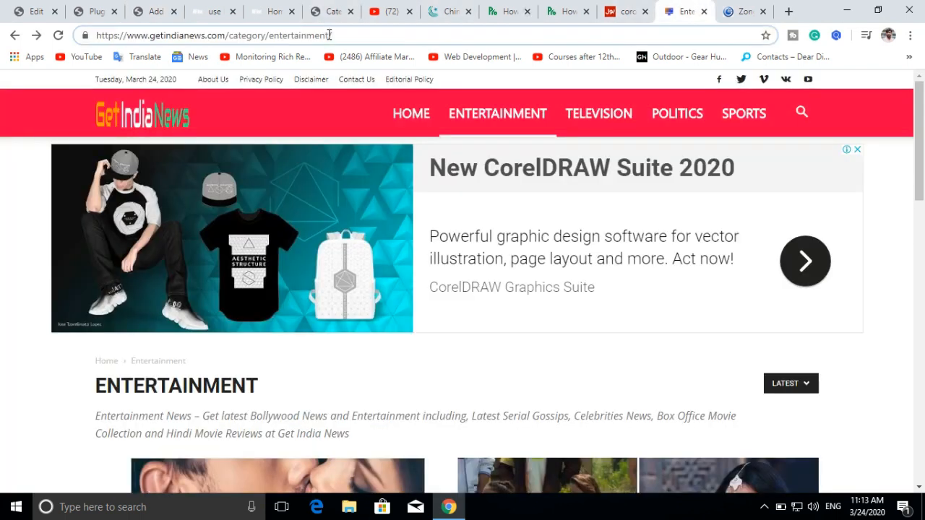
pyautogui.write('/fee')
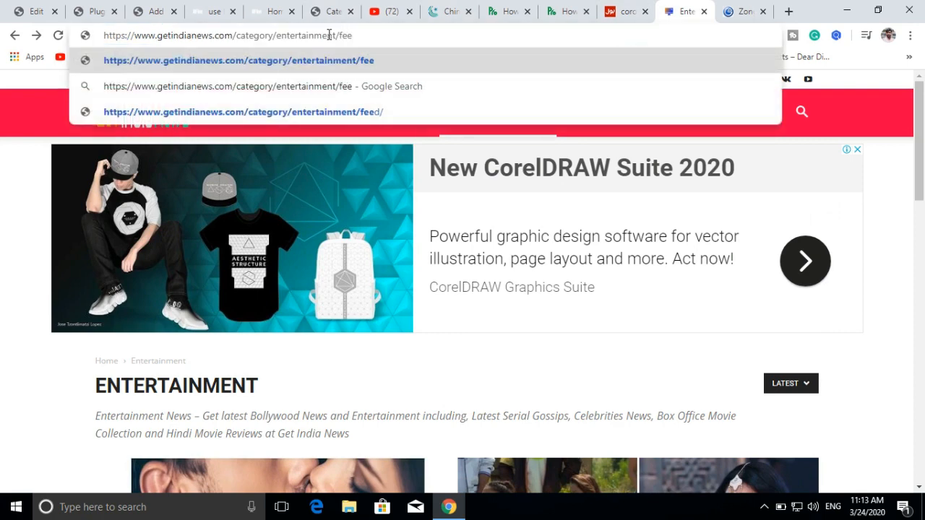
pyautogui.write('d')
pyautogui.press('Return')
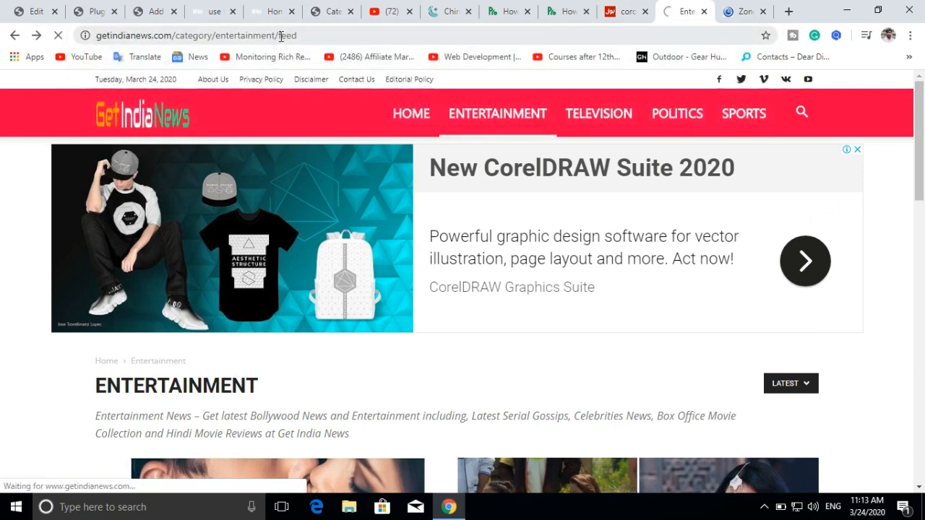
pyautogui.scroll(-10, 265, 169)
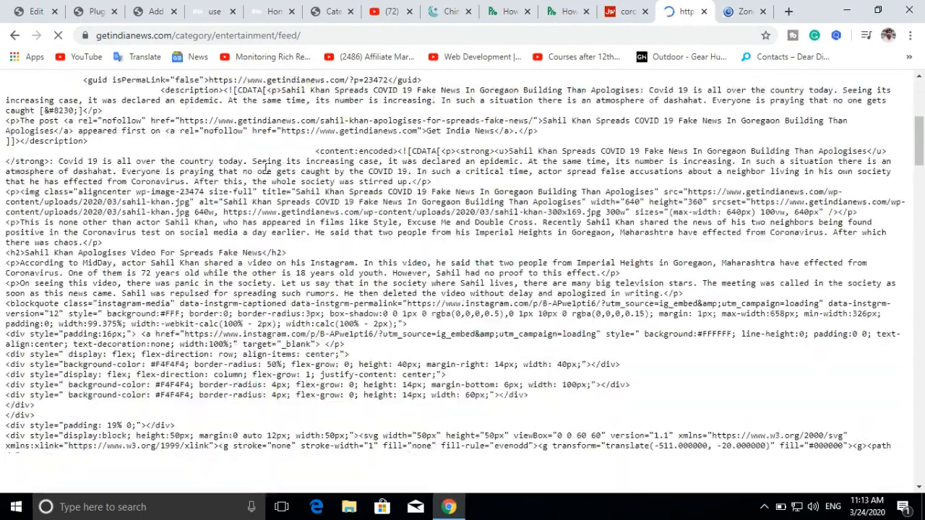
pyautogui.scroll(7, 265, 169)
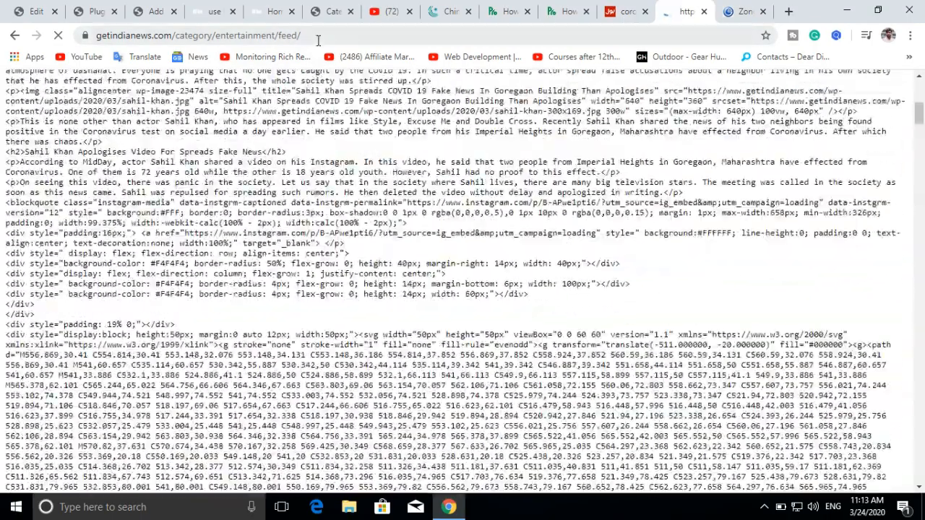
pyautogui.click(317, 40)
pyautogui.hotkey('ctrl', 'c')
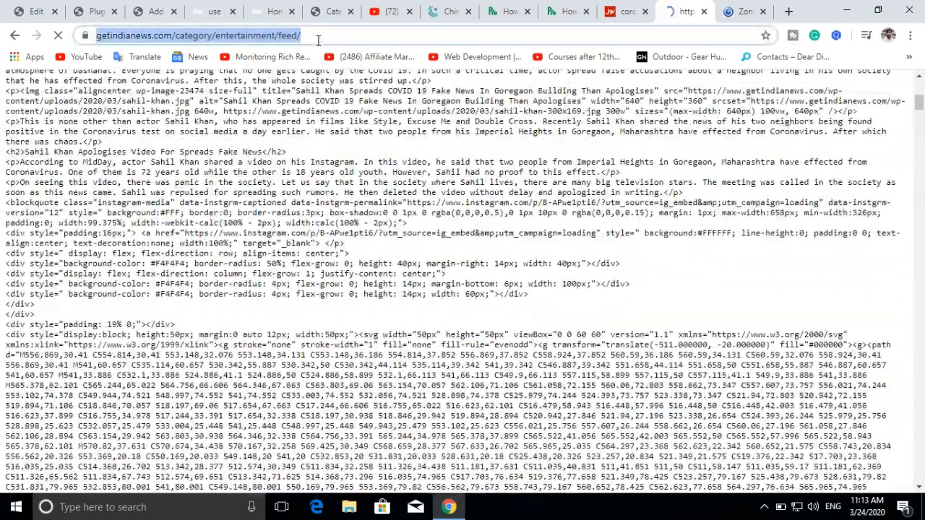
pyautogui.click(162, 7)
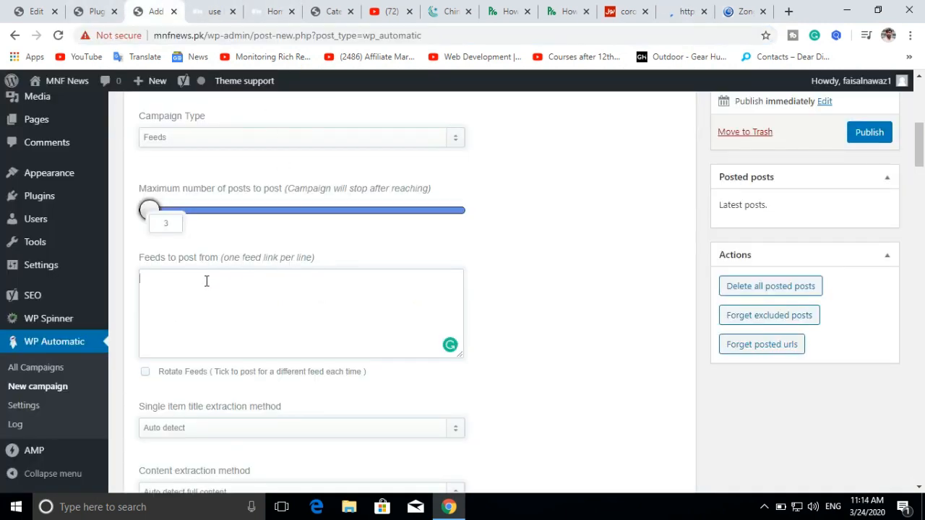
pyautogui.hotkey('ctrl', 'v')
# - Remove the "Source link" line from the campaign's post text template
pyautogui.scroll(-10, 327, 284)
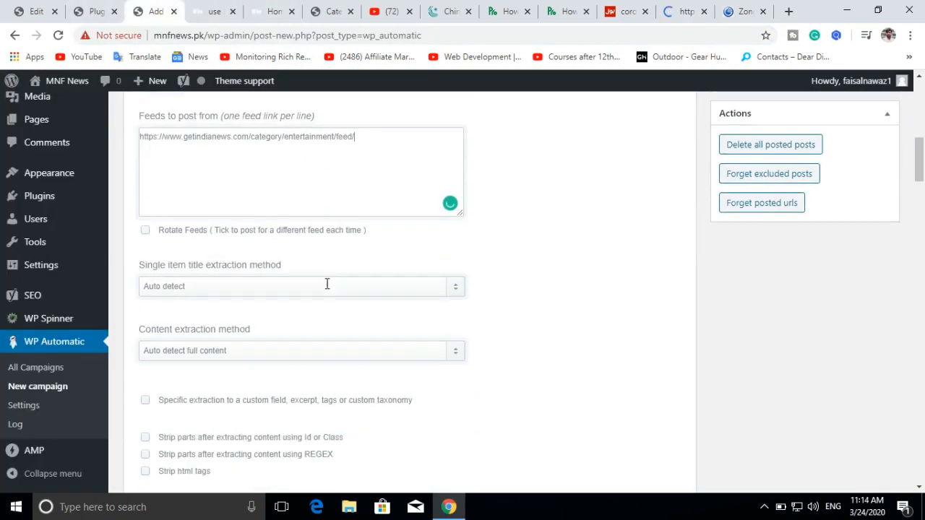
pyautogui.scroll(-5, 325, 286)
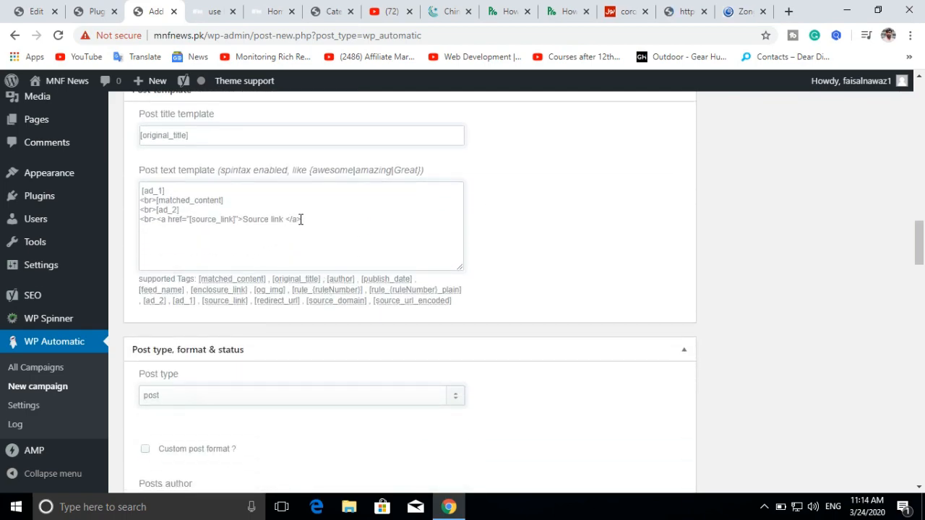
pyautogui.moveTo(300, 220); pyautogui.dragTo(144, 221)
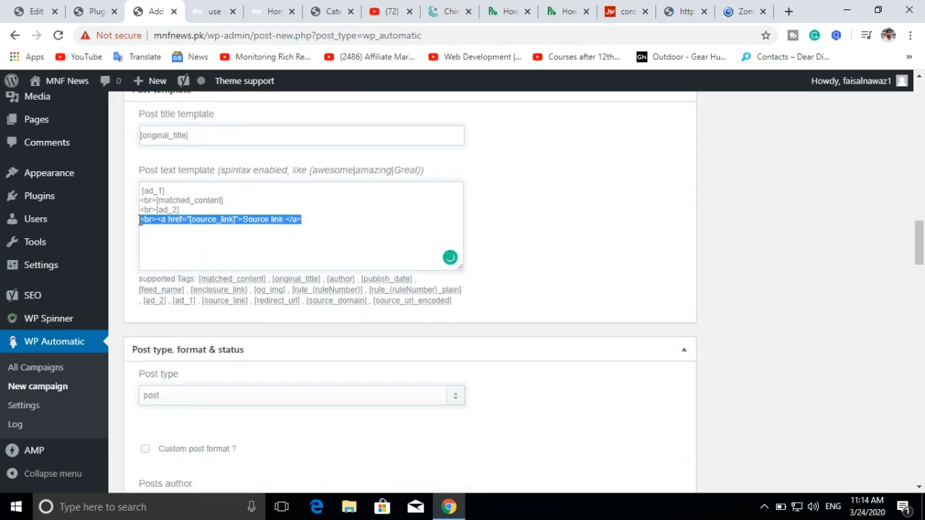
pyautogui.press('BackSpace')
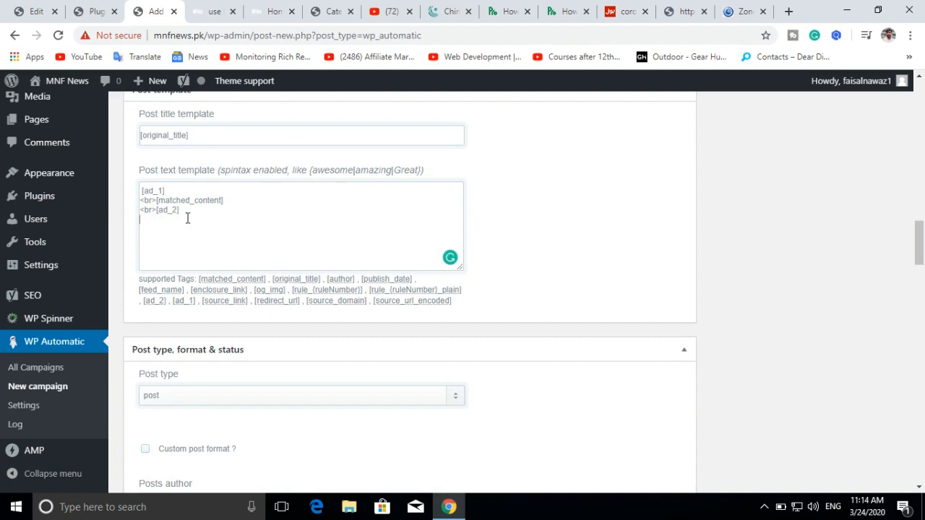
# - Assign the campaign's posts to the Entertainment category and check that category in the MNF News site's navigation
pyautogui.scroll(-4, 197, 219)
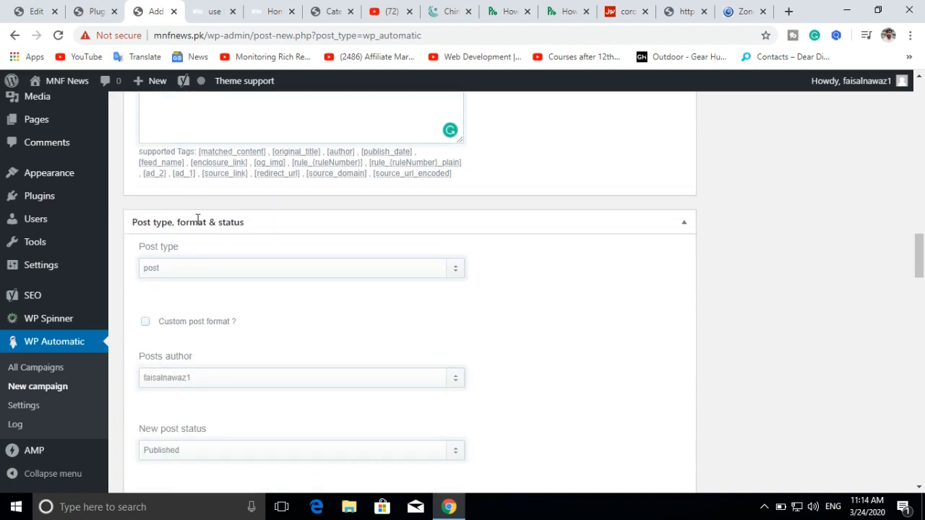
pyautogui.scroll(-10, 197, 221)
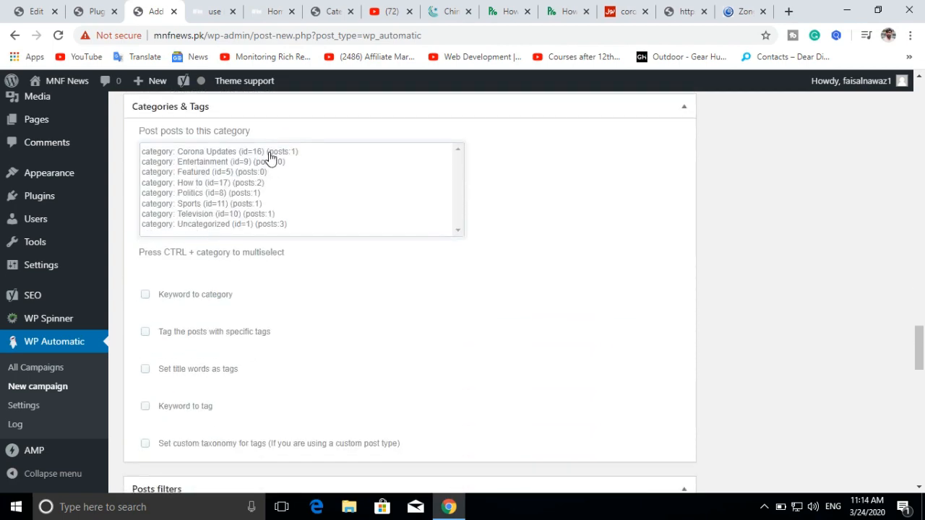
pyautogui.click(203, 162)
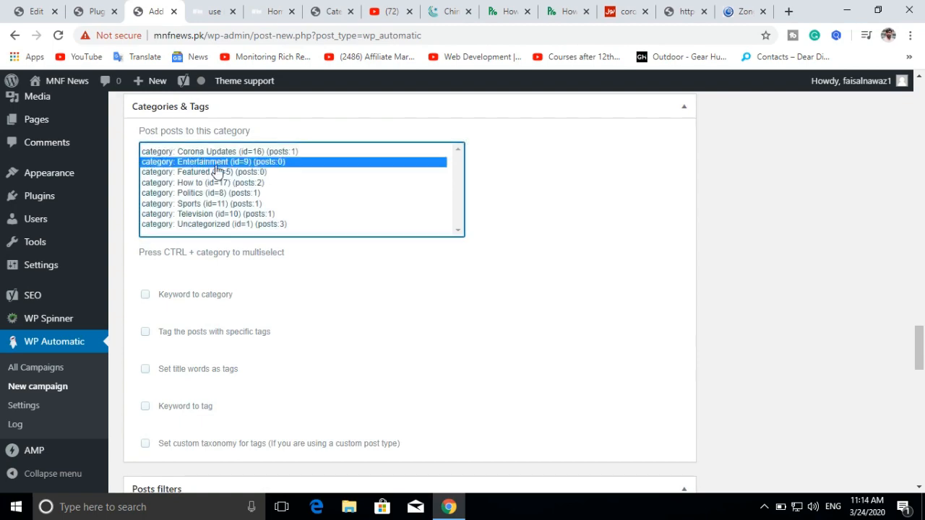
pyautogui.click(275, 11)
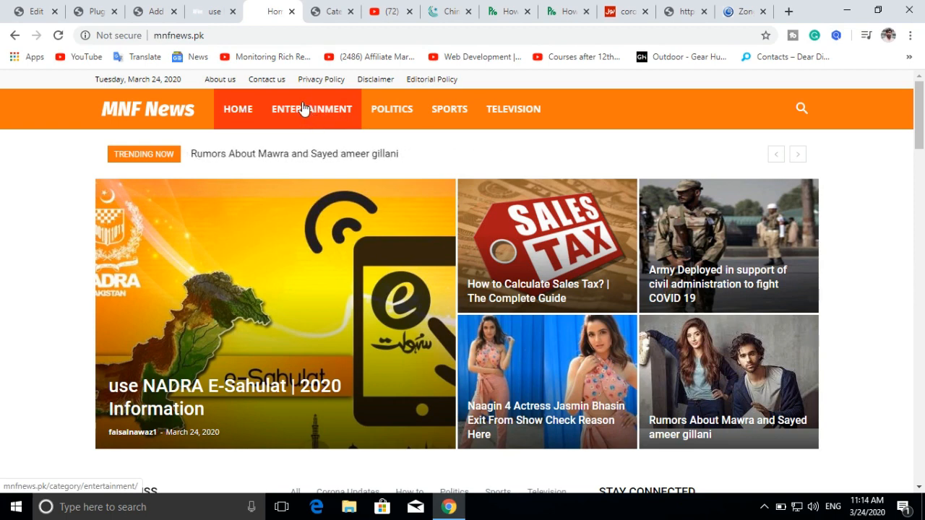
pyautogui.click(154, 9)
# - Set the Entertainment campaign's update frequency to every 6 hours
pyautogui.scroll(-15, 430, 289)
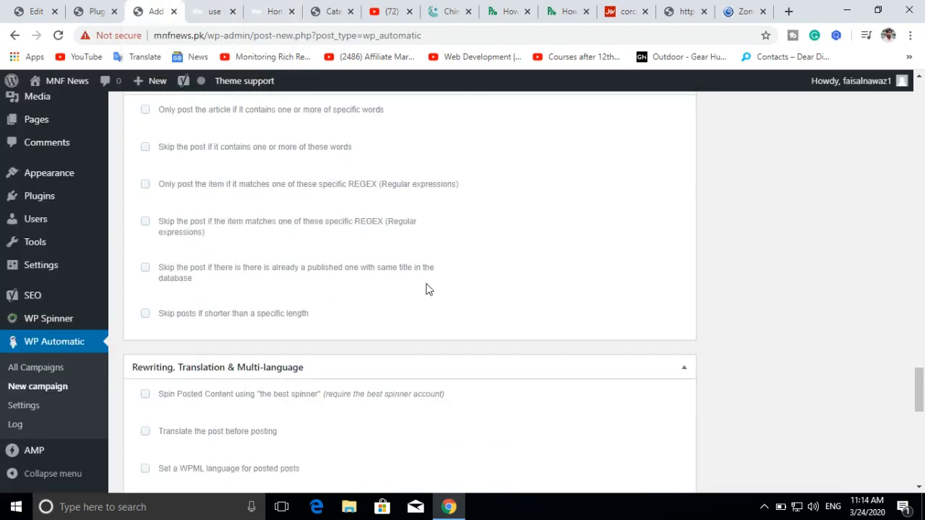
pyautogui.scroll(15, 421, 284)
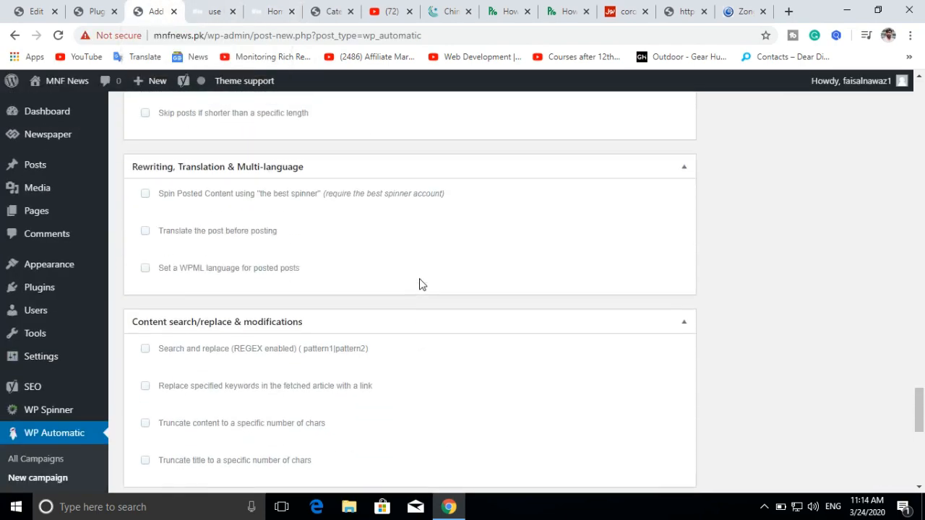
pyautogui.scroll(10, 419, 282)
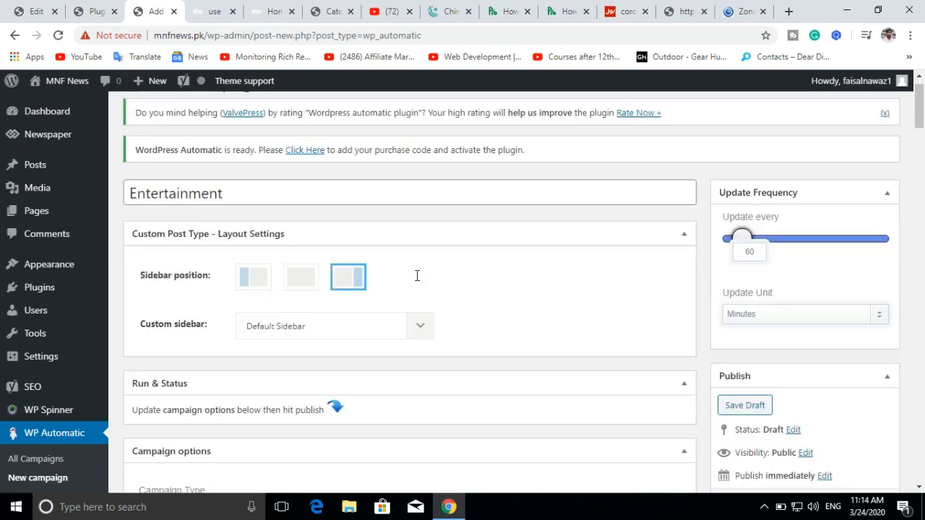
pyautogui.scroll(-2, 791, 300)
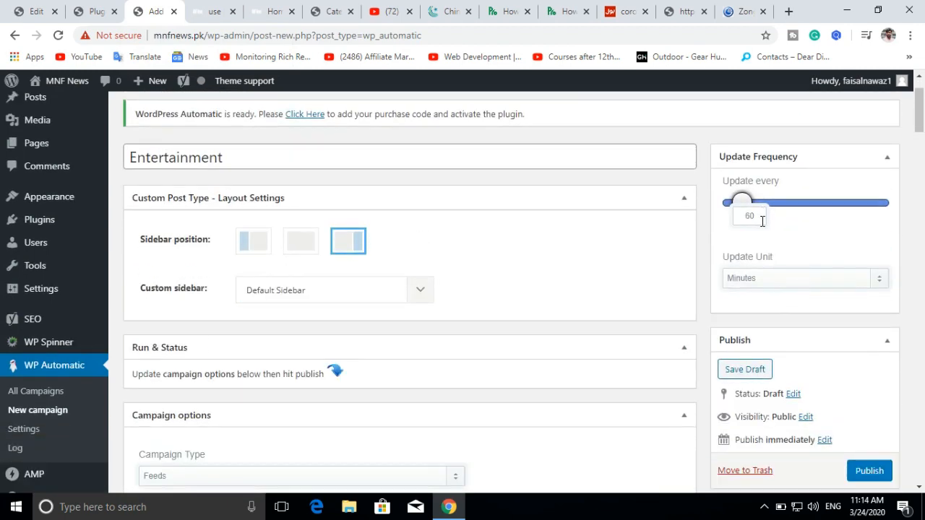
pyautogui.click(787, 282)
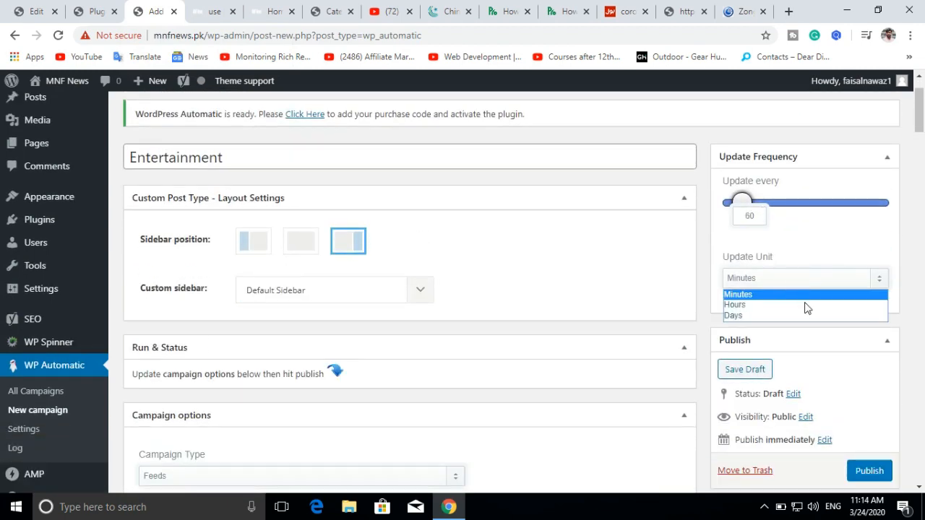
pyautogui.click(781, 304)
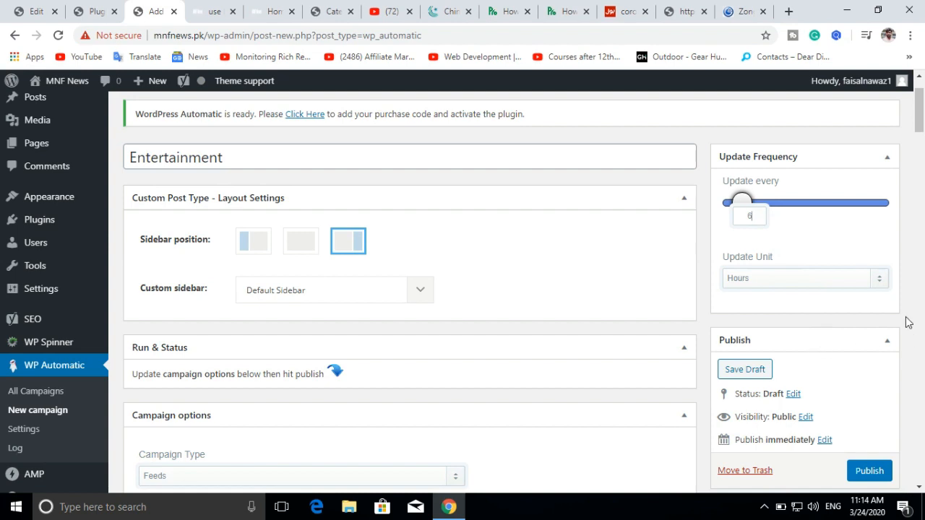
# - Publish the Entertainment campaign, resubmitting the form after the server error, and run the campaign
pyautogui.scroll(-2, 905, 325)
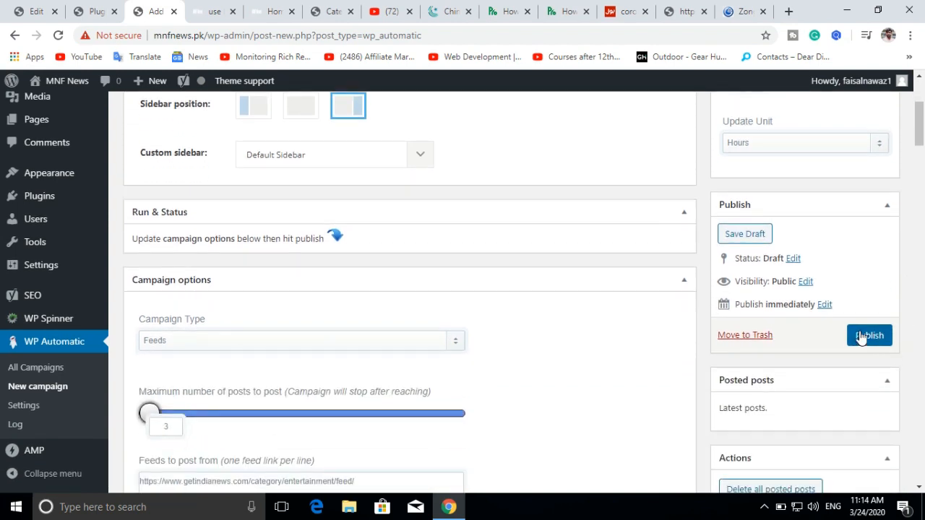
pyautogui.click(859, 337)
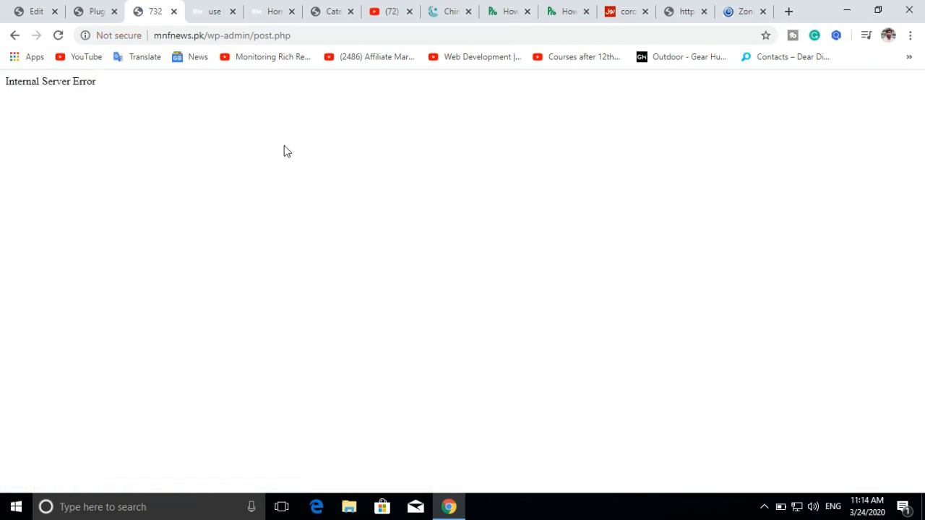
pyautogui.click(58, 35)
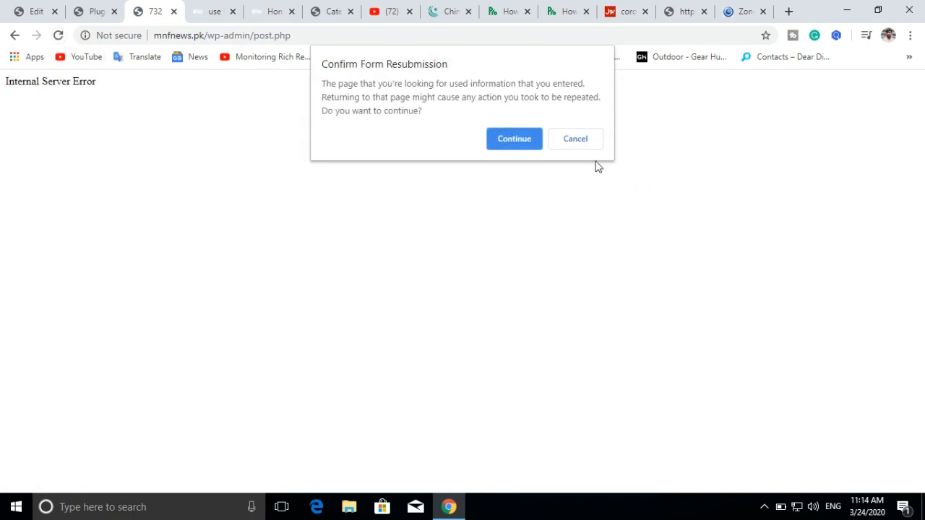
pyautogui.click(499, 138)
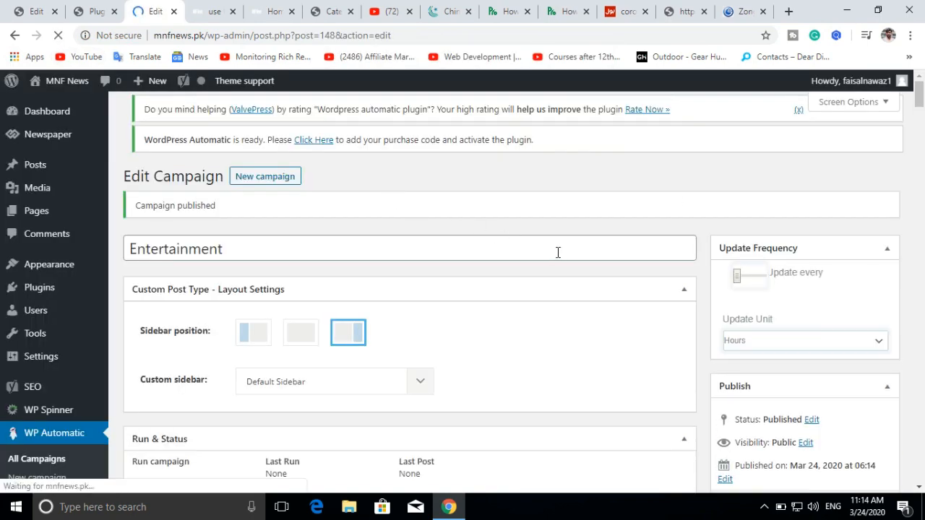
pyautogui.scroll(-4, 553, 253)
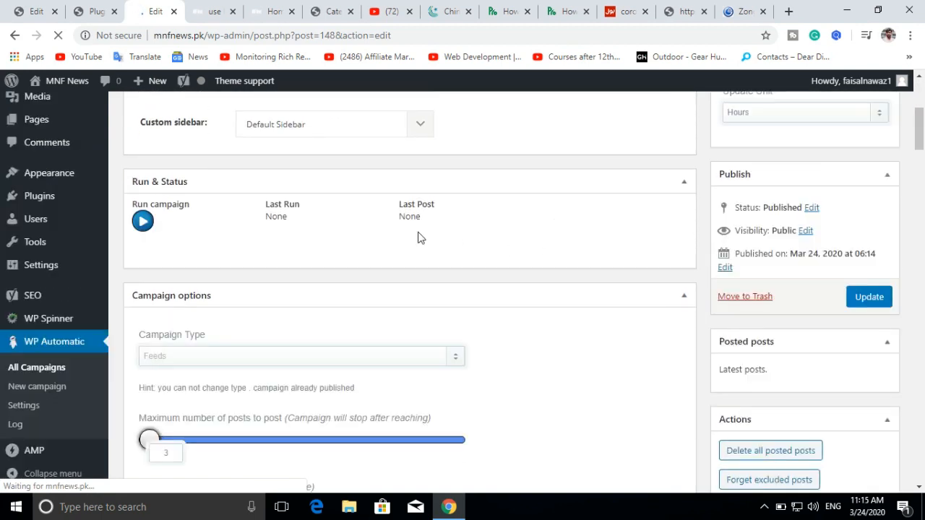
pyautogui.click(143, 222)
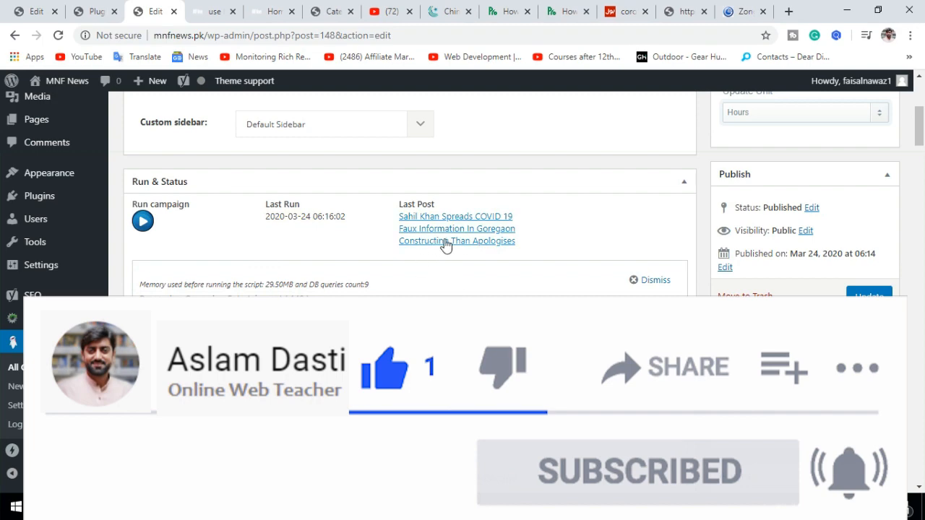
# - Open the newly posted Sahil Khan article from the MNF News home page in a new tab and read through it
pyautogui.click(267, 11)
pyautogui.click(154, 113)
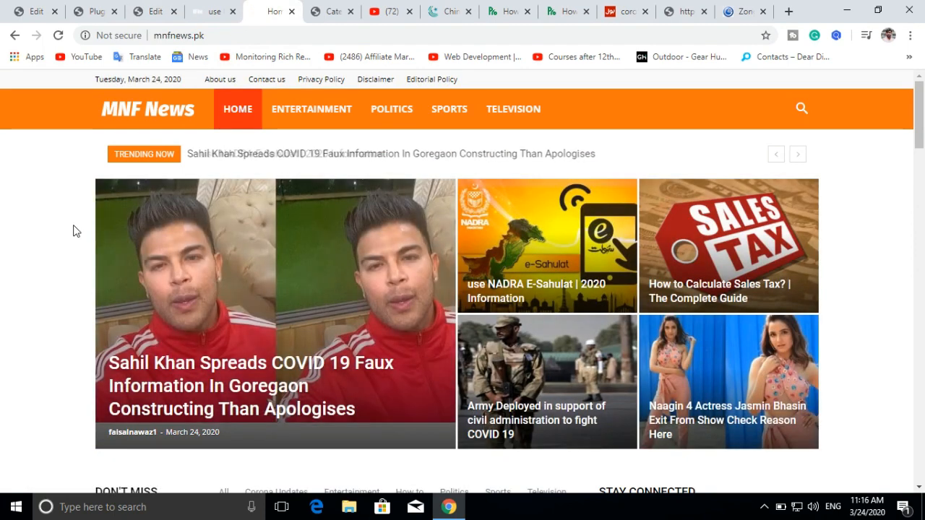
pyautogui.scroll(-1, 76, 231)
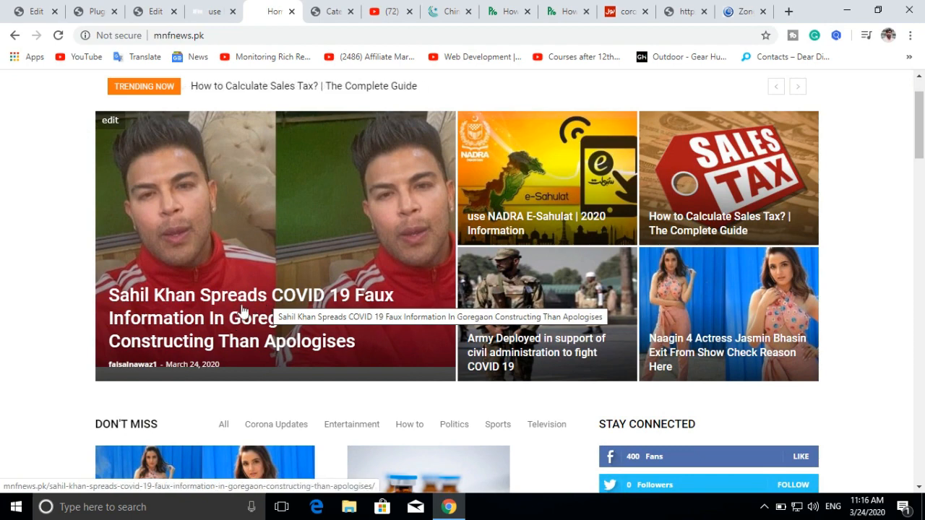
pyautogui.rightClick(248, 307)
pyautogui.click(268, 316)
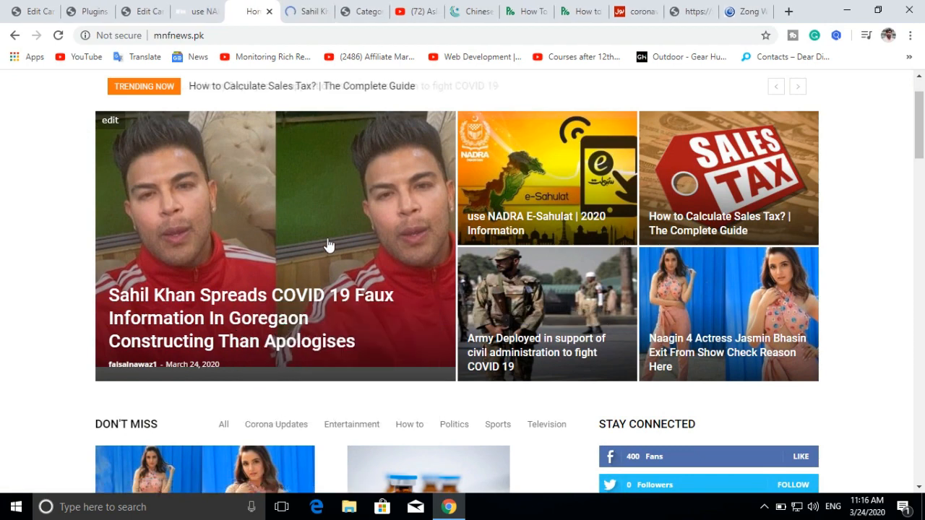
pyautogui.click(312, 11)
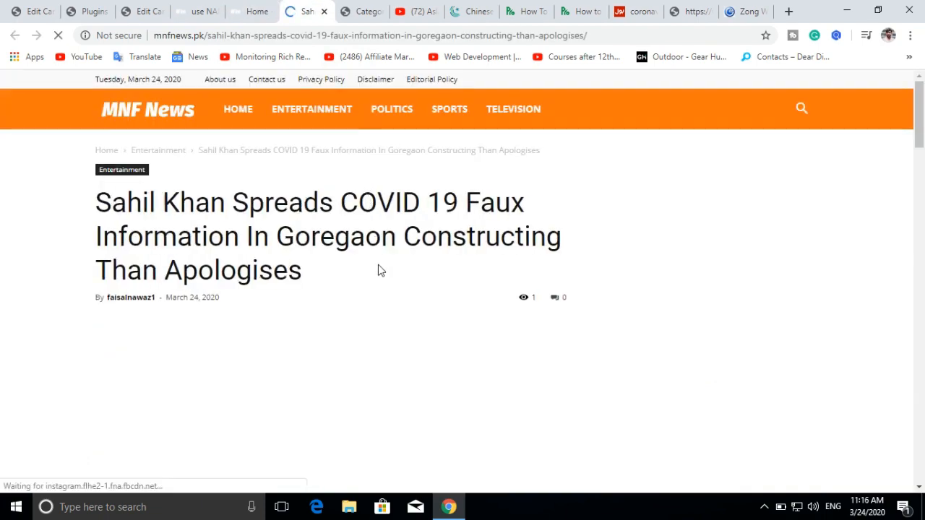
pyautogui.scroll(-7, 289, 297)
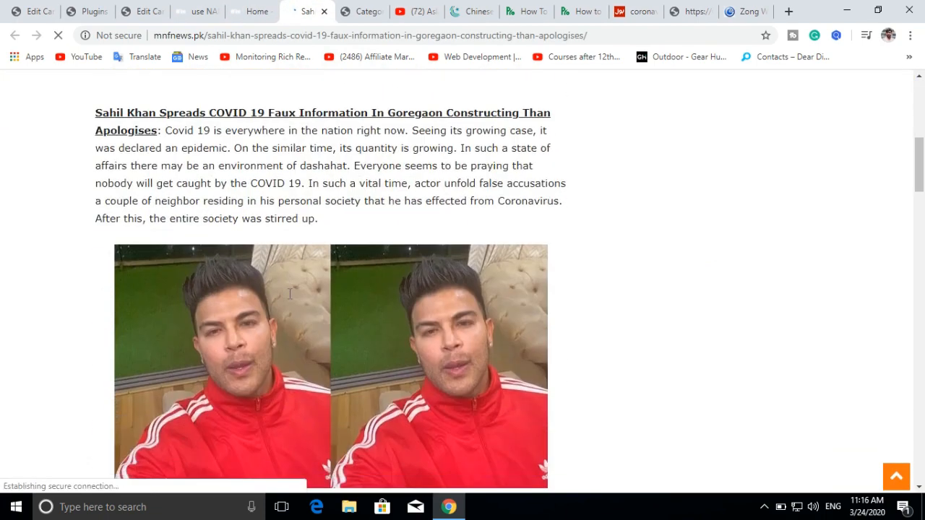
pyautogui.scroll(-15, 290, 294)
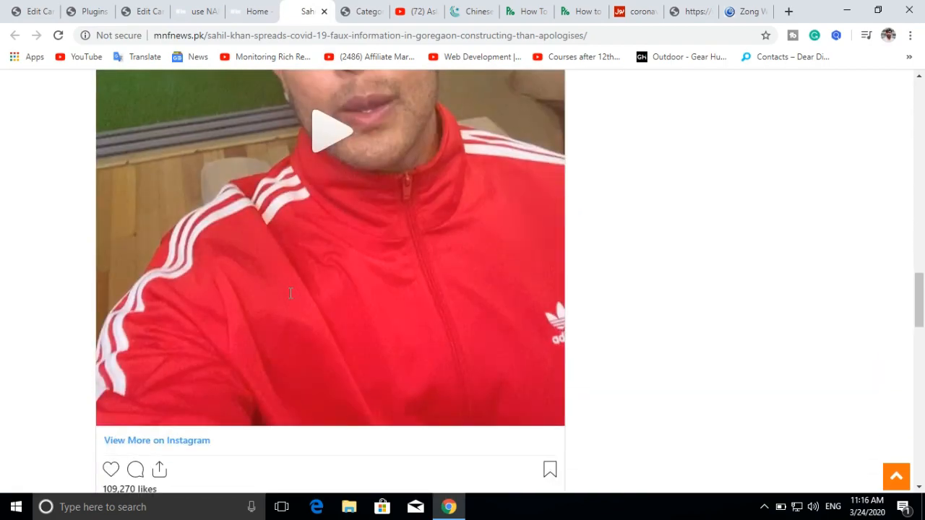
pyautogui.scroll(-8, 290, 294)
pyautogui.scroll(11, 289, 294)
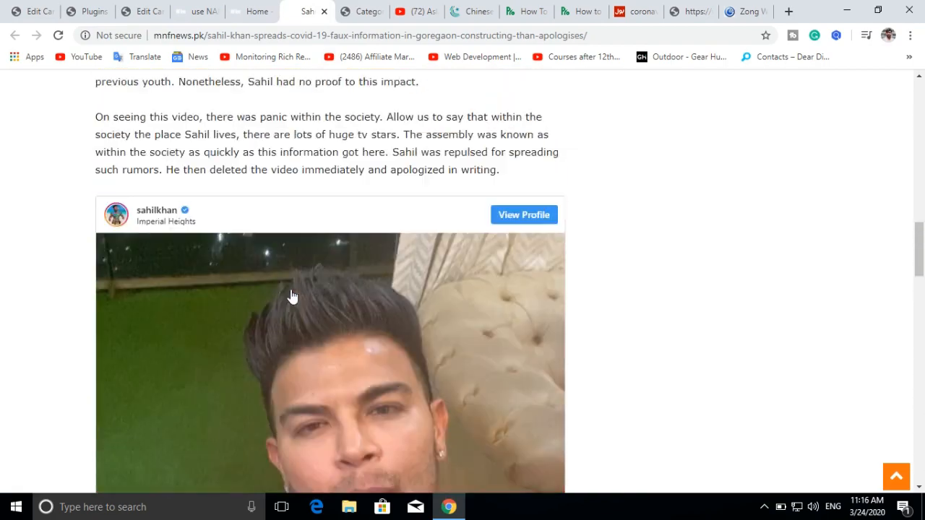
pyautogui.scroll(18, 291, 297)
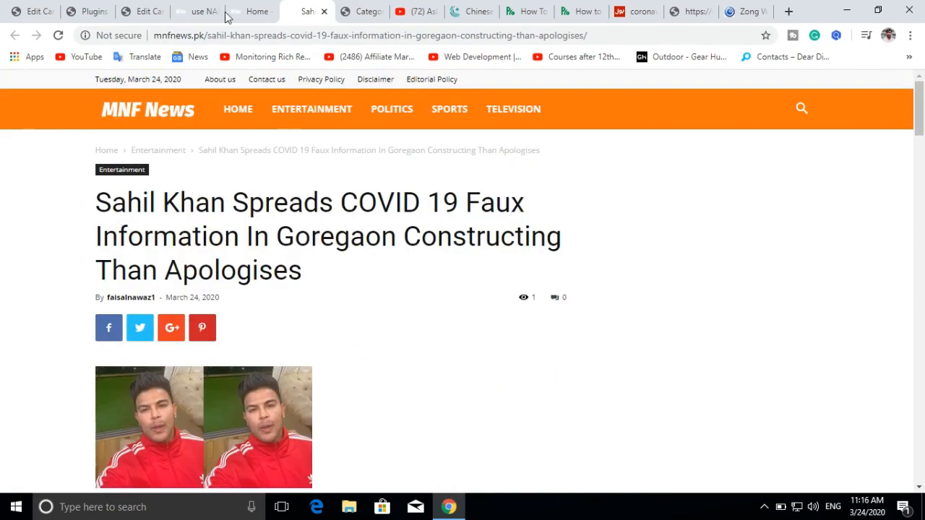
# - Open the Corona Updates campaign for editing from the campaign list and review its post limit and feed settings
pyautogui.click(137, 11)
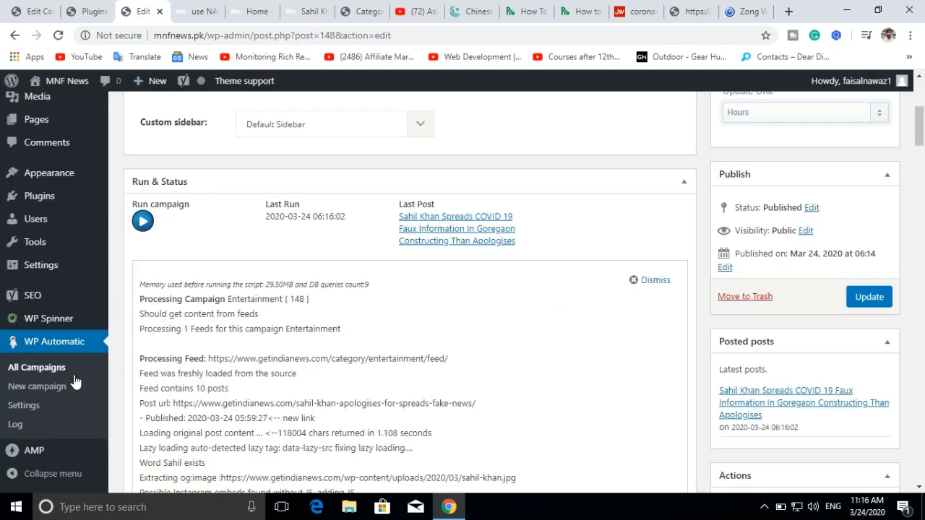
pyautogui.click(49, 371)
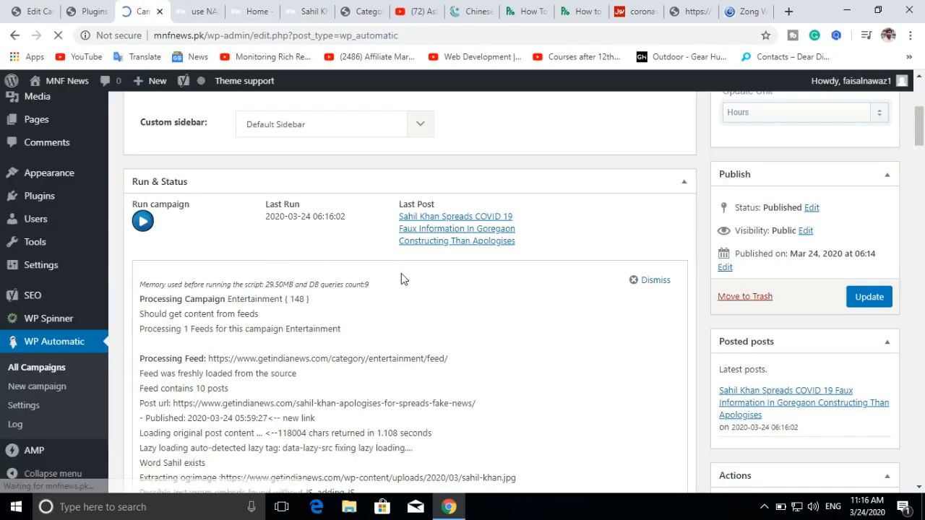
pyautogui.scroll(-2, 404, 273)
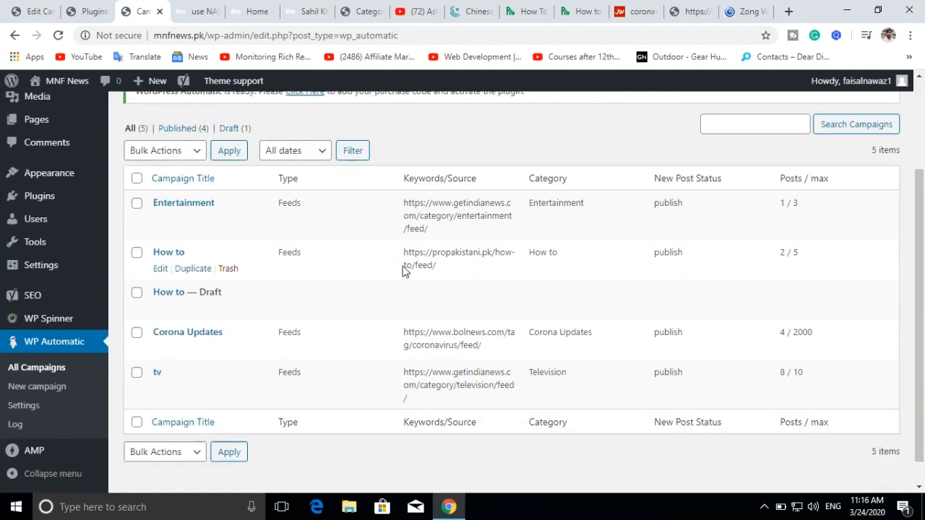
pyautogui.scroll(-1, 403, 271)
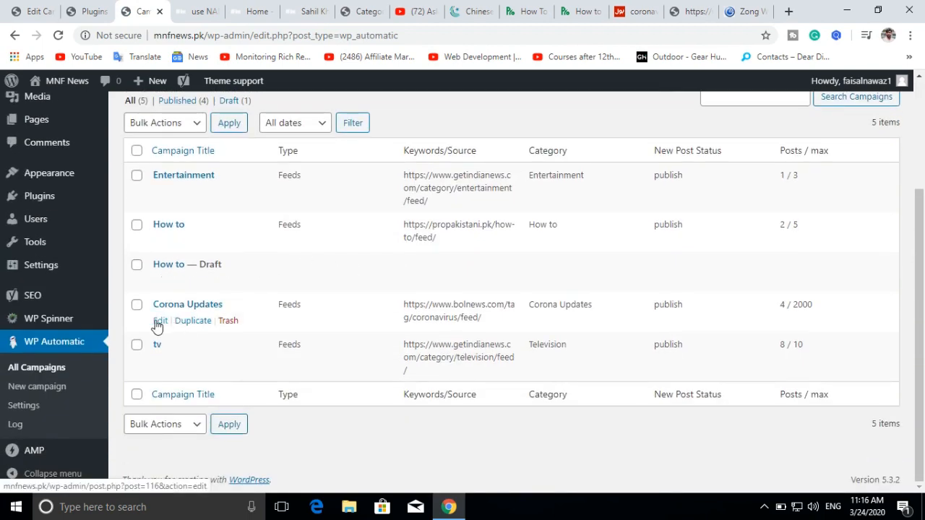
pyautogui.click(158, 327)
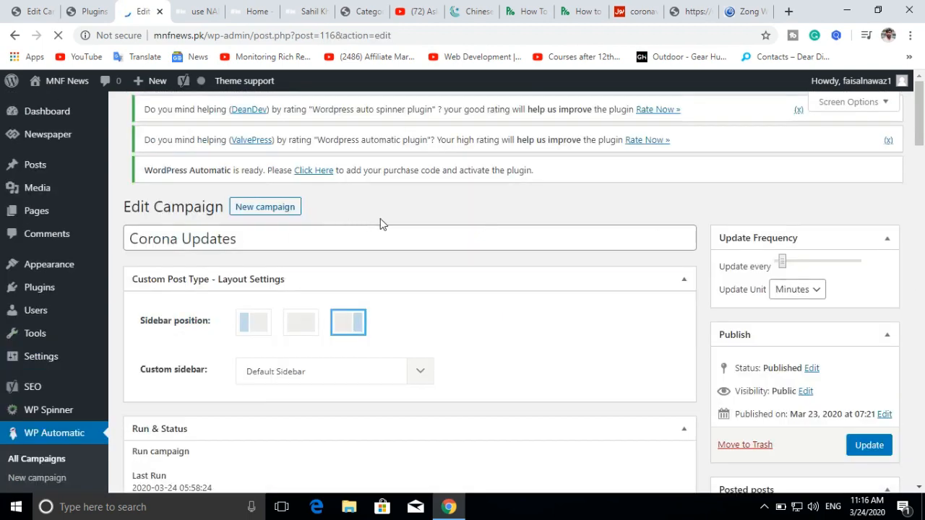
pyautogui.scroll(-2, 429, 229)
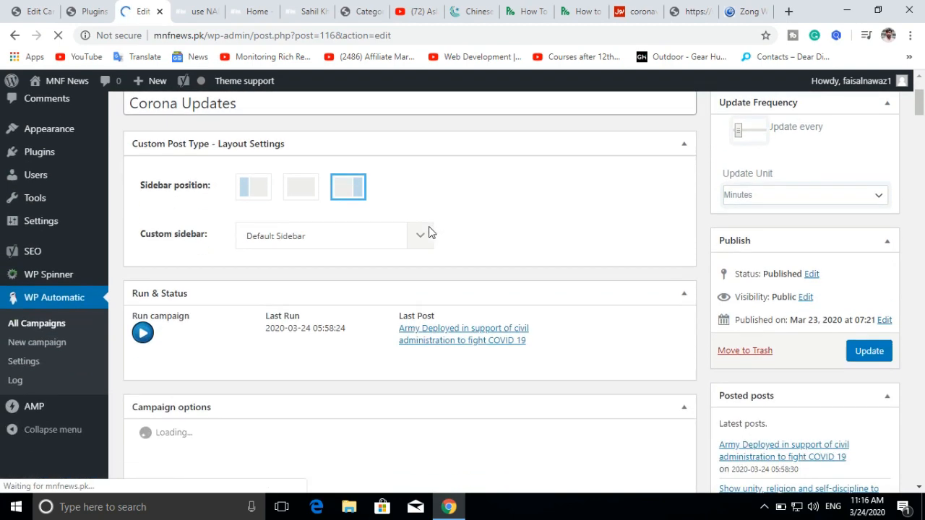
pyautogui.scroll(-2, 428, 231)
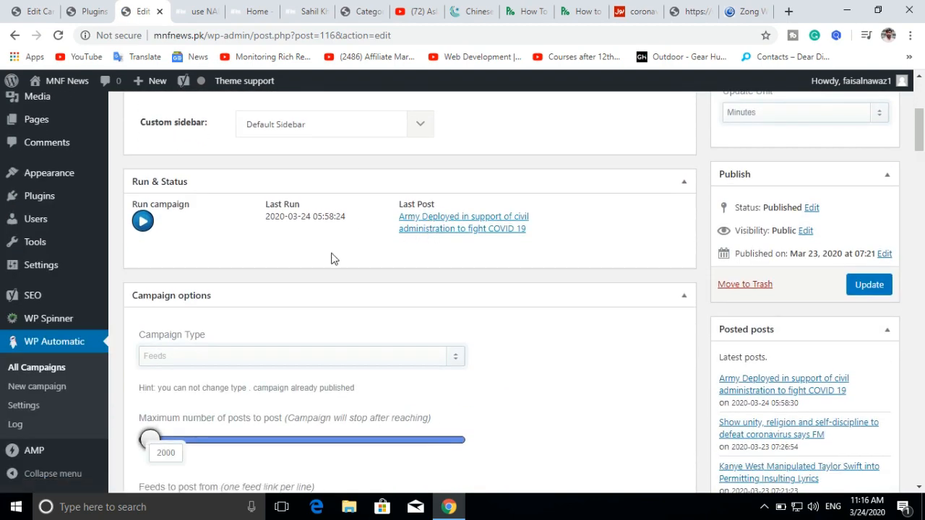
pyautogui.scroll(-4, 332, 258)
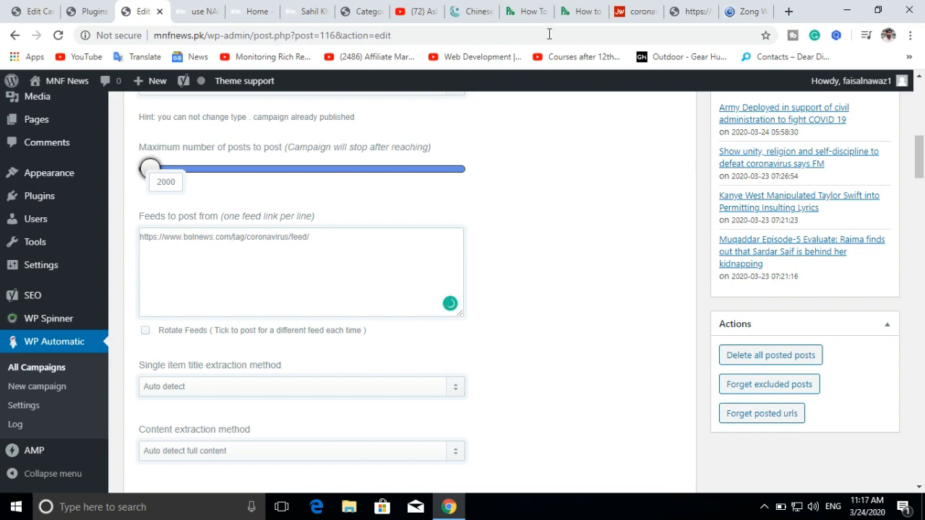
# - Open the feed of the BOL News coronavirus tag page by adding "feed" to its address, and look through the feed
pyautogui.click(640, 11)
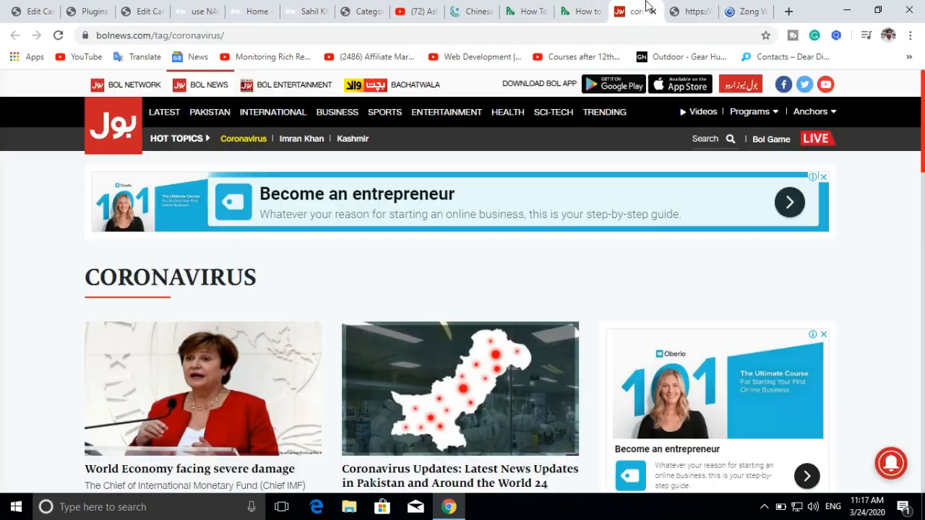
pyautogui.click(289, 36)
pyautogui.click(287, 35)
pyautogui.write('feed')
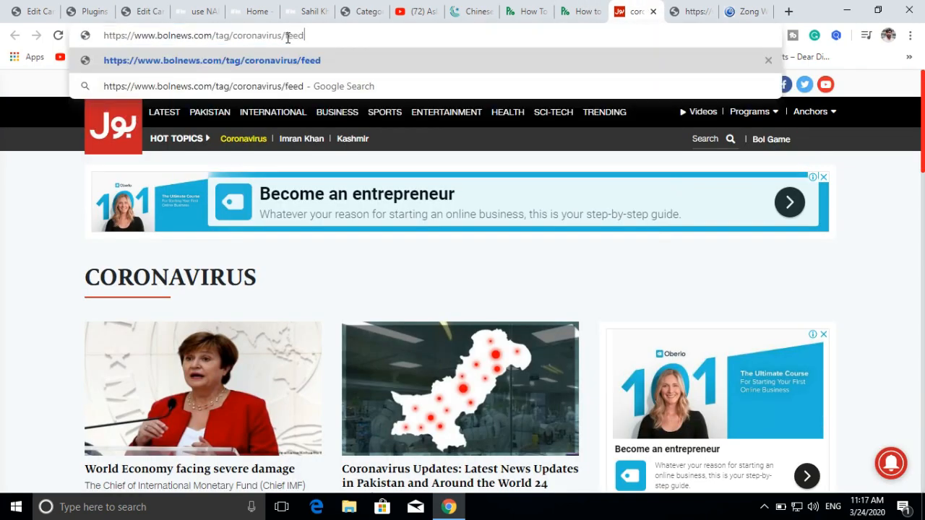
pyautogui.press('Return')
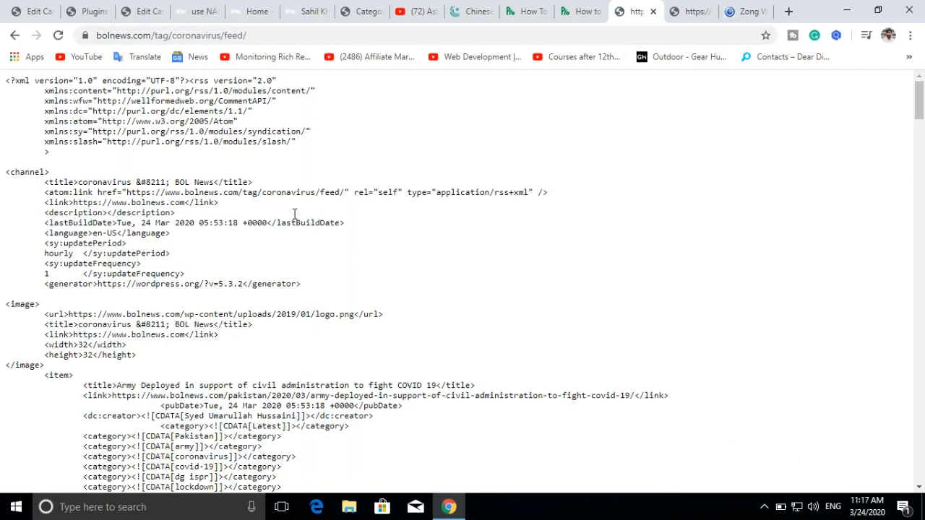
pyautogui.scroll(-4, 376, 280)
pyautogui.scroll(4, 373, 279)
pyautogui.click(308, 34)
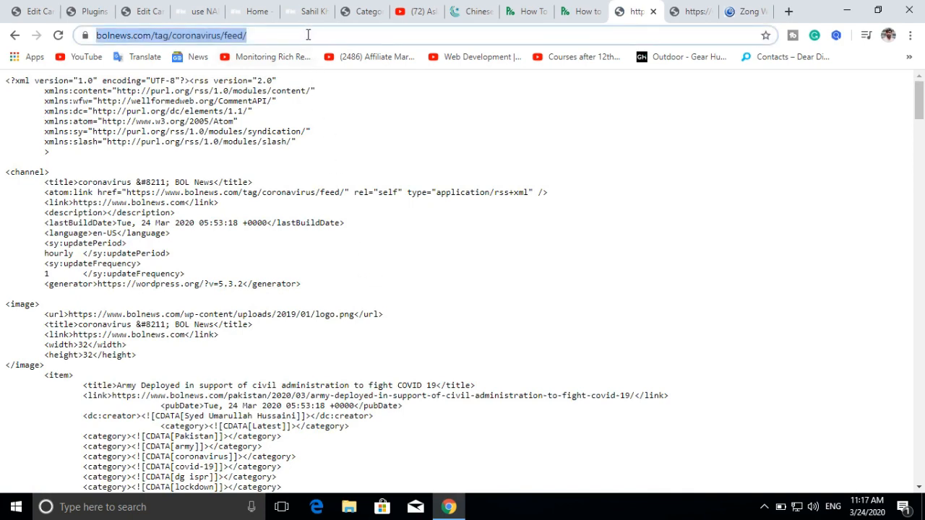
# - Set the Corona Updates campaign's maximum number of posts to 6 and its update frequency to every 4 hours
pyautogui.click(145, 11)
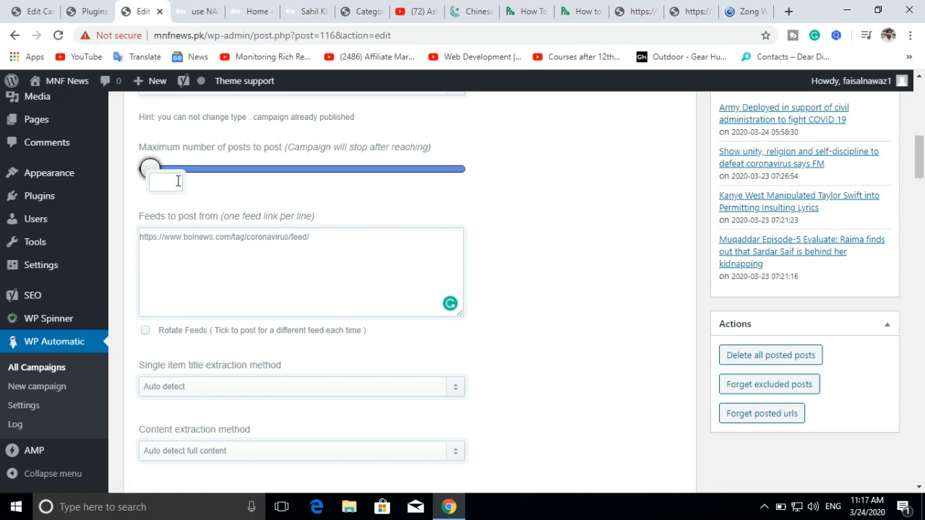
pyautogui.scroll(5, 749, 251)
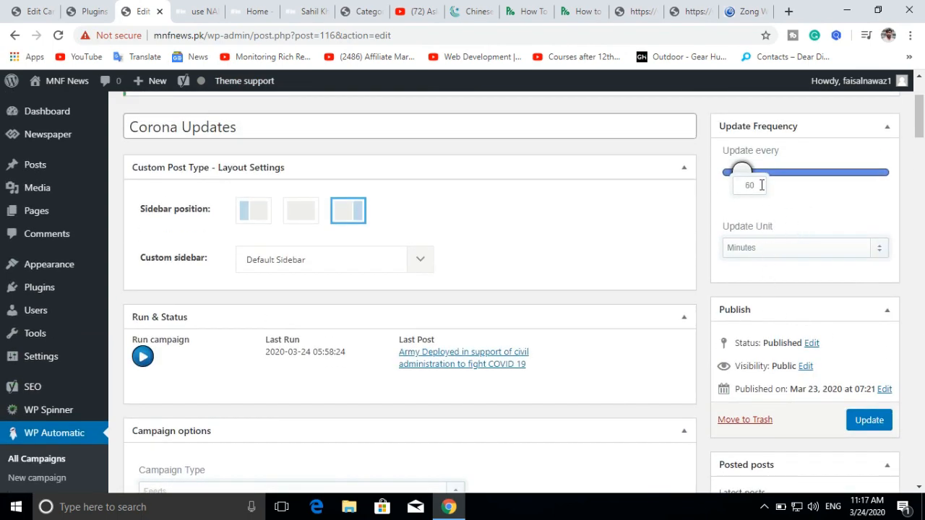
pyautogui.click(789, 250)
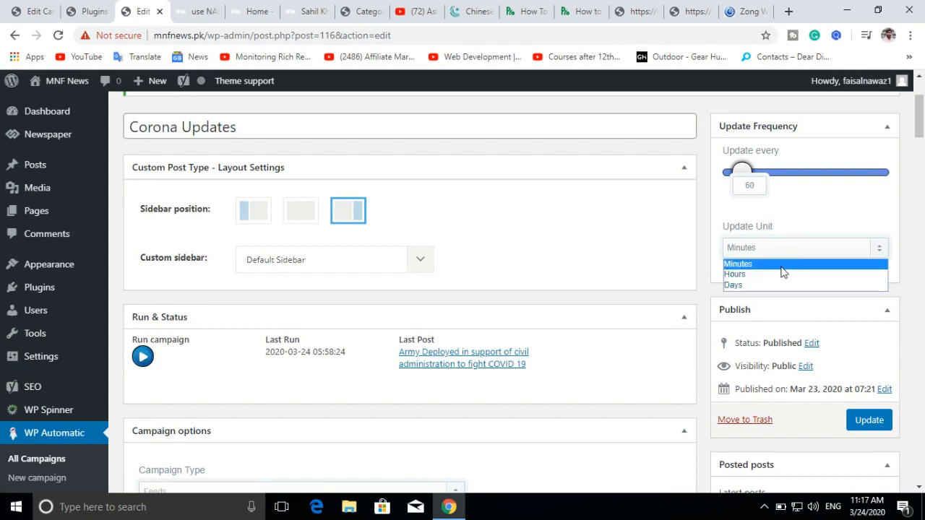
pyautogui.click(778, 274)
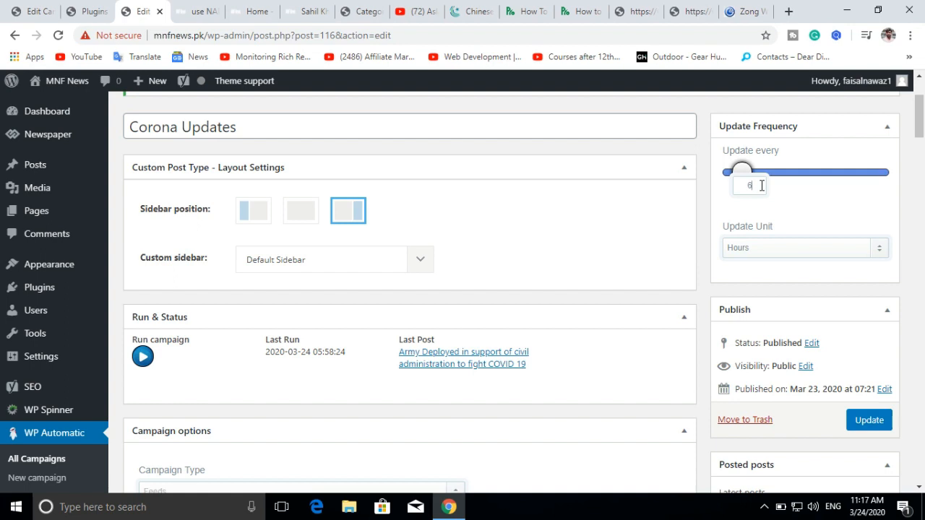
pyautogui.press('BackSpace')
pyautogui.write('3')
pyautogui.write('4')
# - Save the changes to the Corona Updates campaign and run it
pyautogui.scroll(-2, 441, 289)
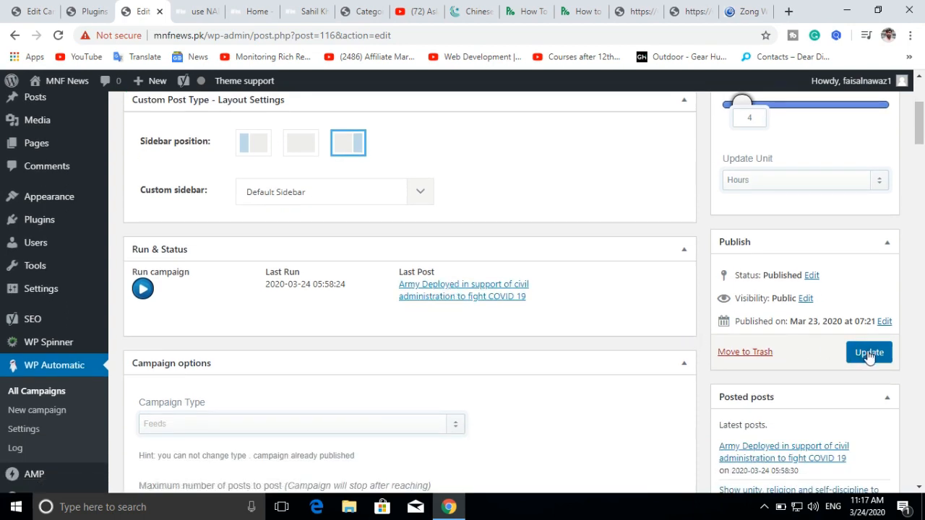
pyautogui.click(869, 354)
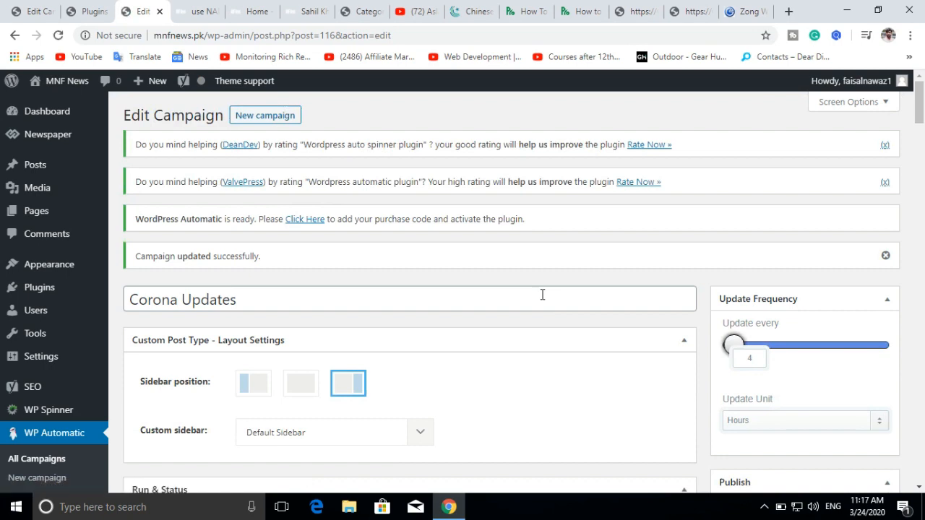
pyautogui.scroll(-4, 542, 294)
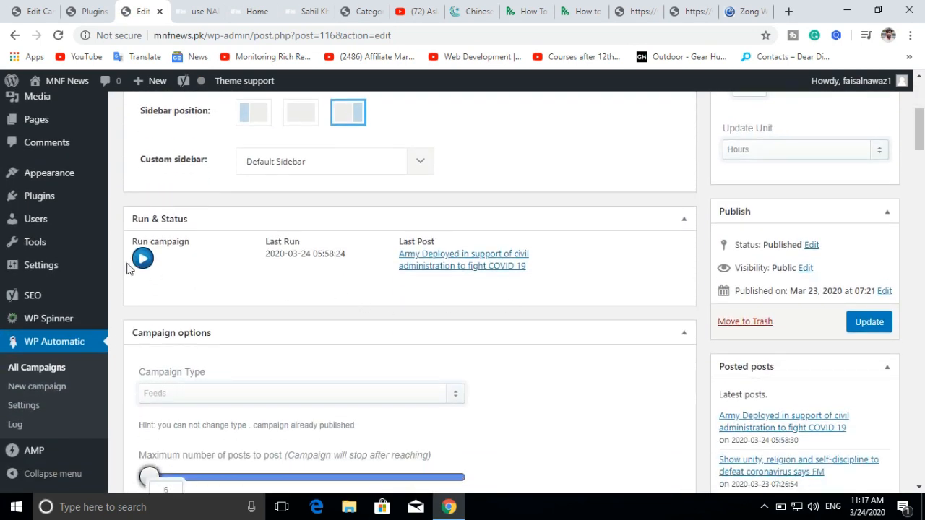
pyautogui.click(141, 259)
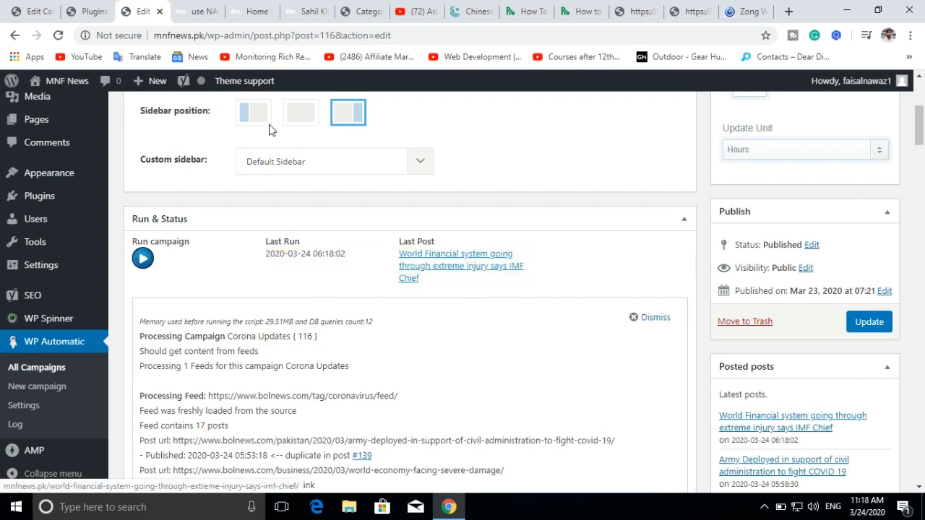
# - Reload the MNF News home page and check it for the article posted by the Corona Updates campaign
pyautogui.click(253, 11)
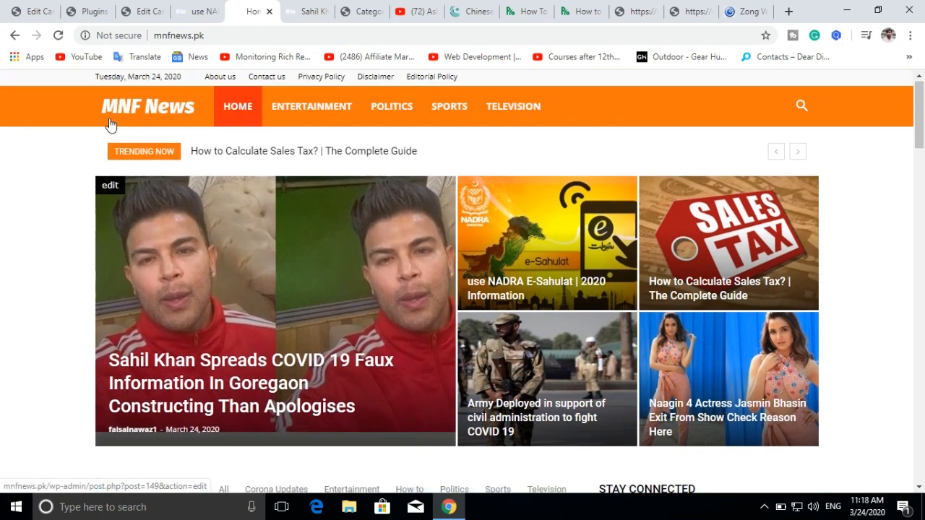
pyautogui.click(148, 122)
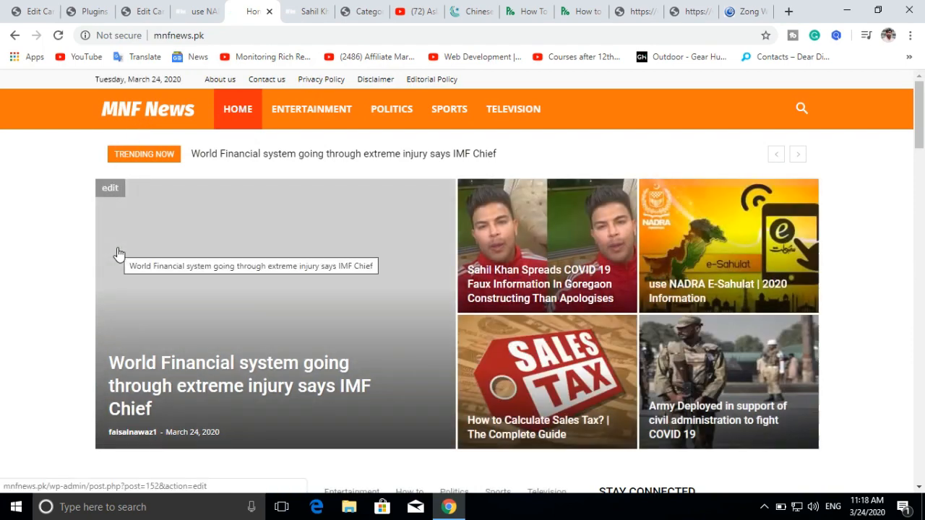
pyautogui.scroll(-1, 137, 320)
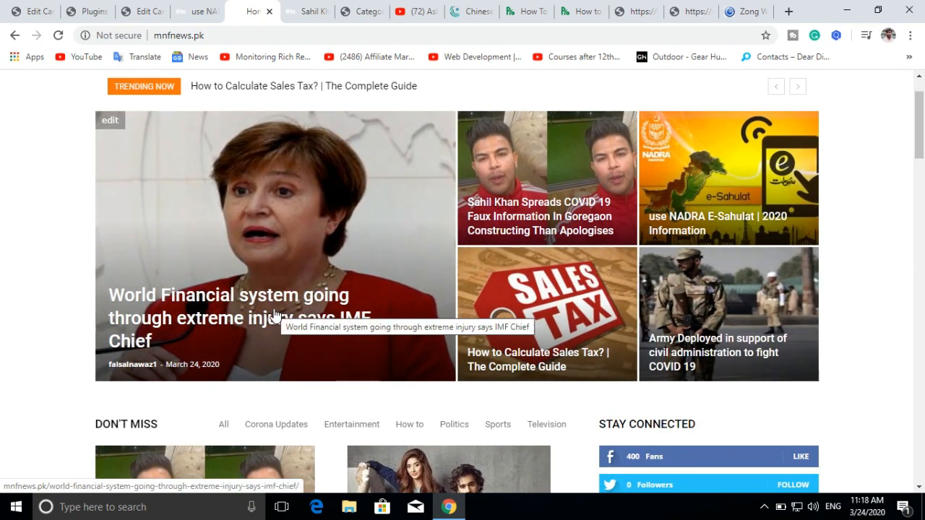
pyautogui.scroll(1, 274, 320)
pyautogui.click(138, 114)
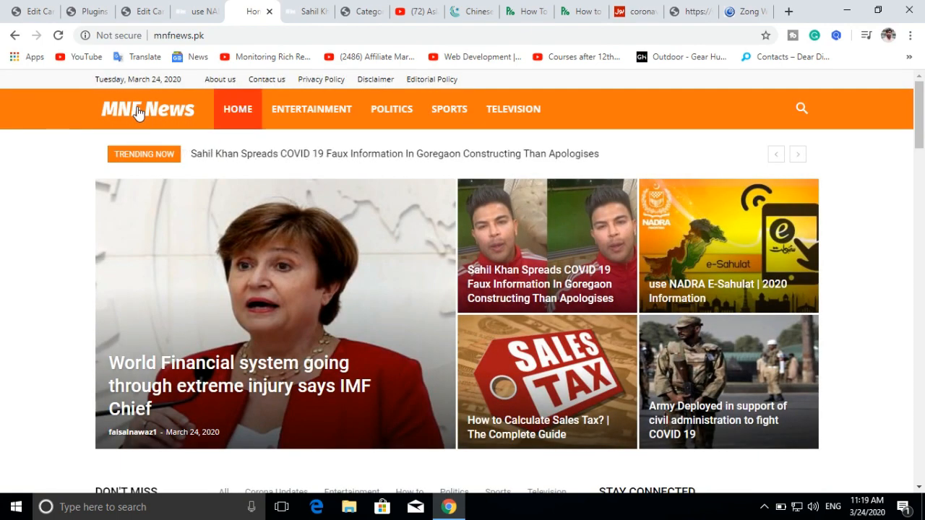
# - Return to the installed plugins list and point out the Wordpress Auto Spinner and Wordpress Automatic Plugin entries
pyautogui.click(101, 11)
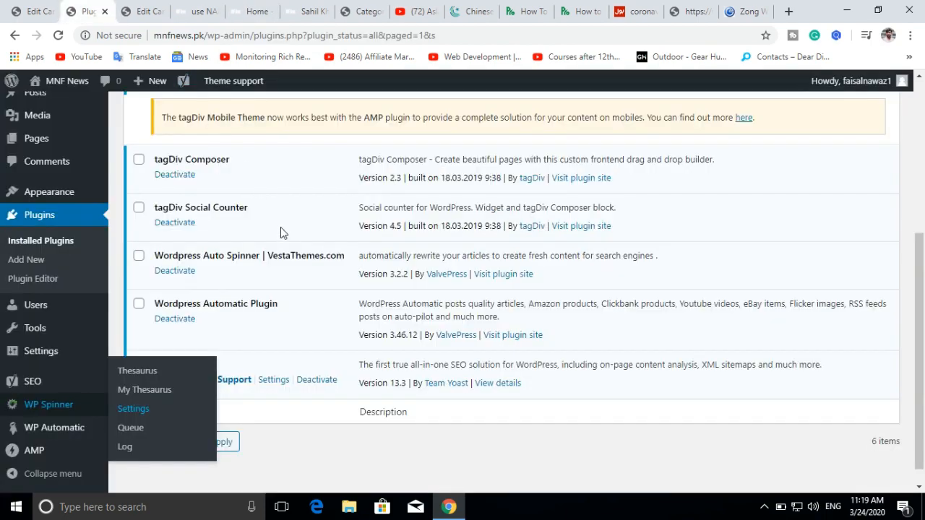
pyautogui.scroll(1, 281, 227)
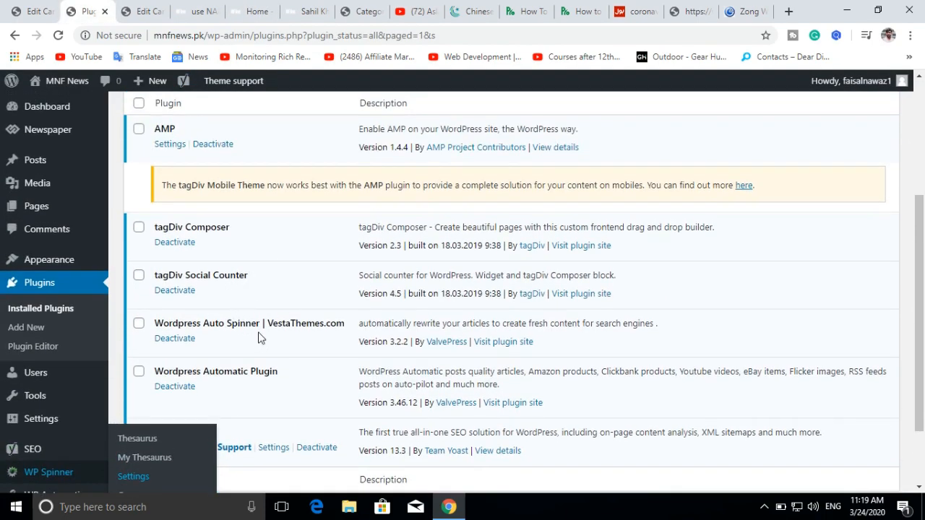
pyautogui.moveTo(262, 323); pyautogui.dragTo(157, 320)
pyautogui.moveTo(279, 371); pyautogui.dragTo(151, 366)
pyautogui.click(222, 345)
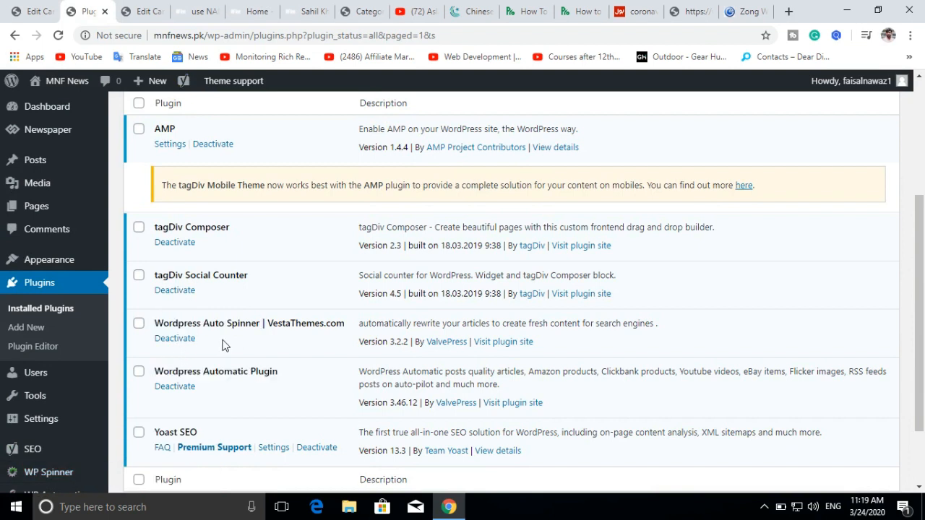